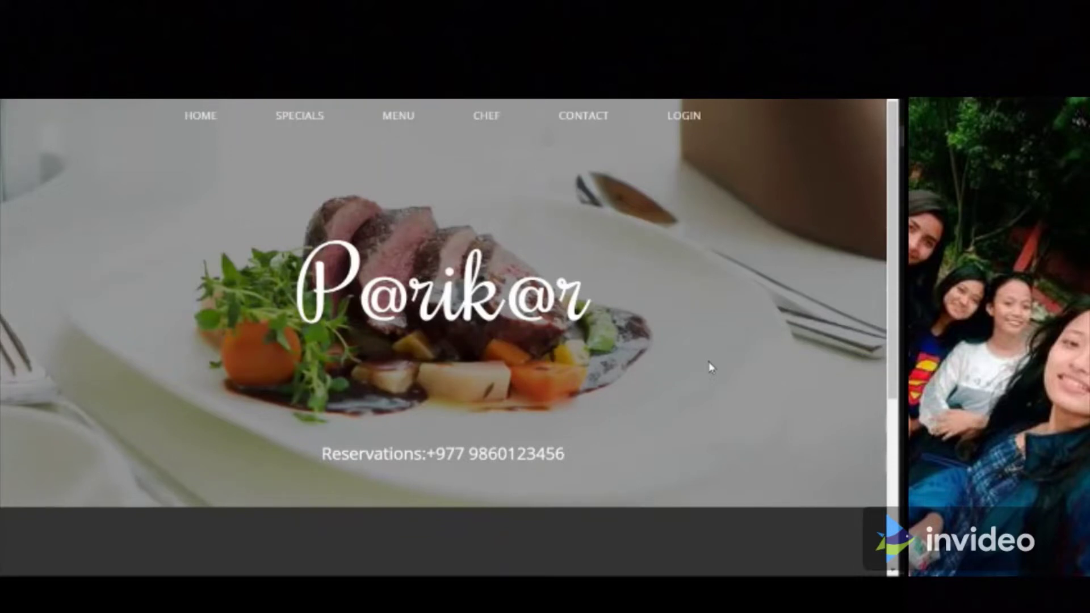
Open the Our Specials page with the Cheese Macronni Special, Burger and Cheese Mushroom Pizza cards
left_click(307, 113)
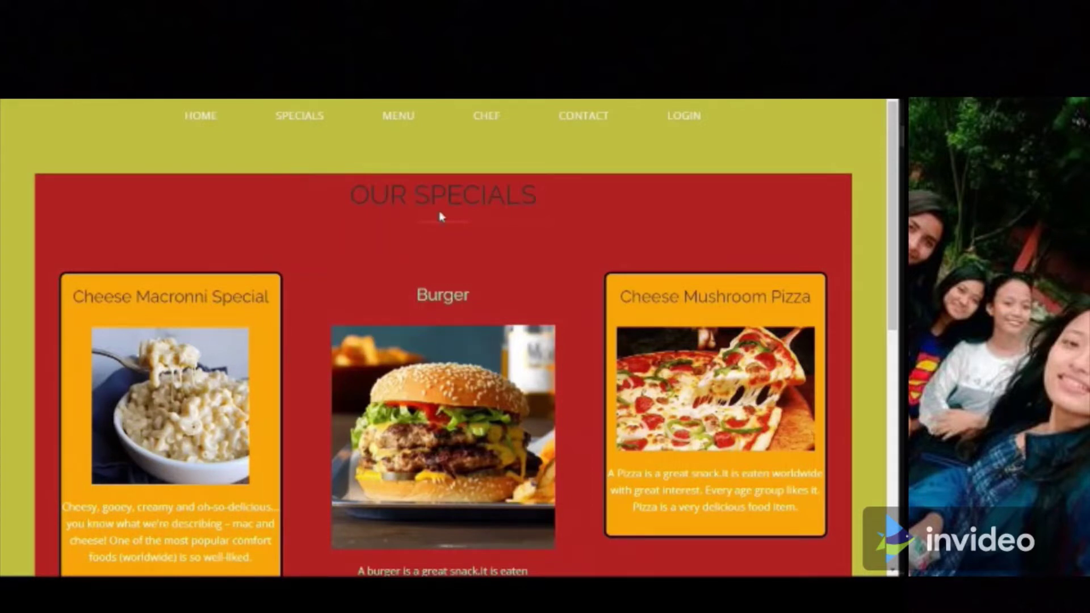
View the restaurant's Menu page and scroll down through it
left_click(395, 119)
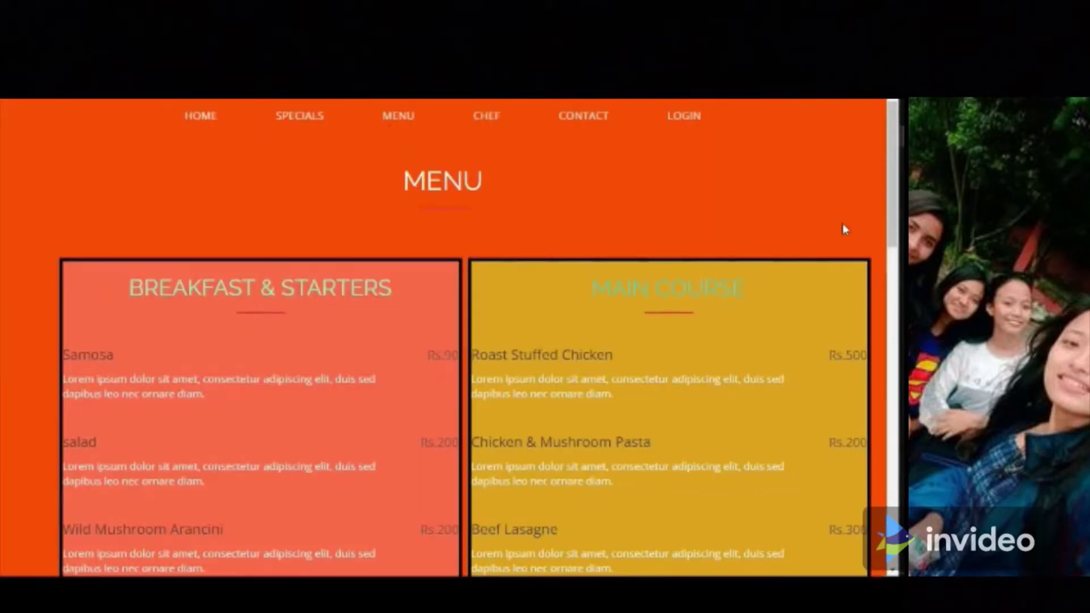
left_click_drag(894, 226, 895, 236)
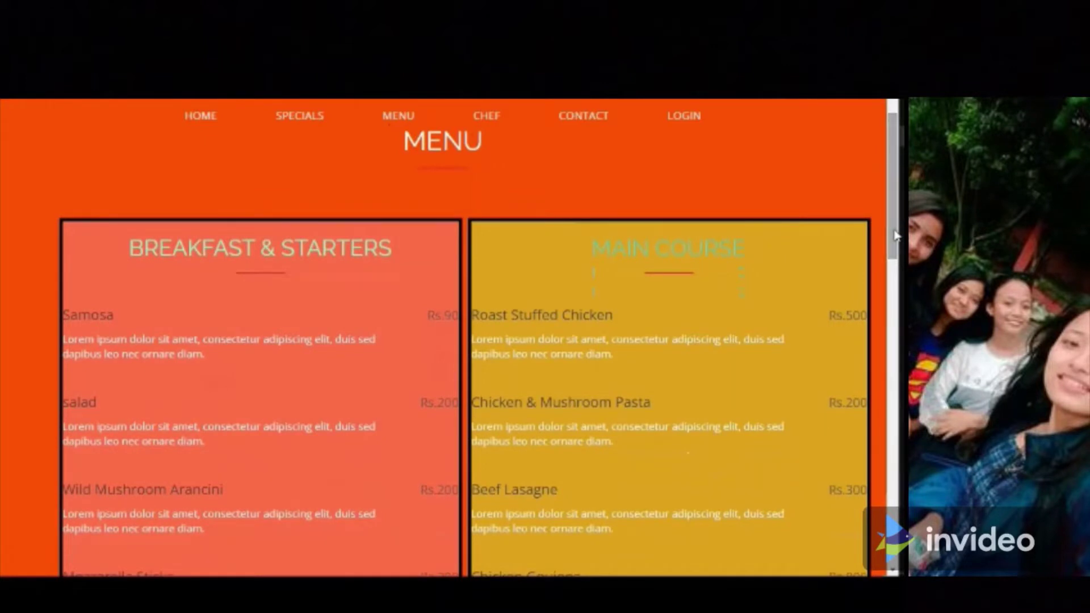
left_click_drag(895, 235, 895, 268)
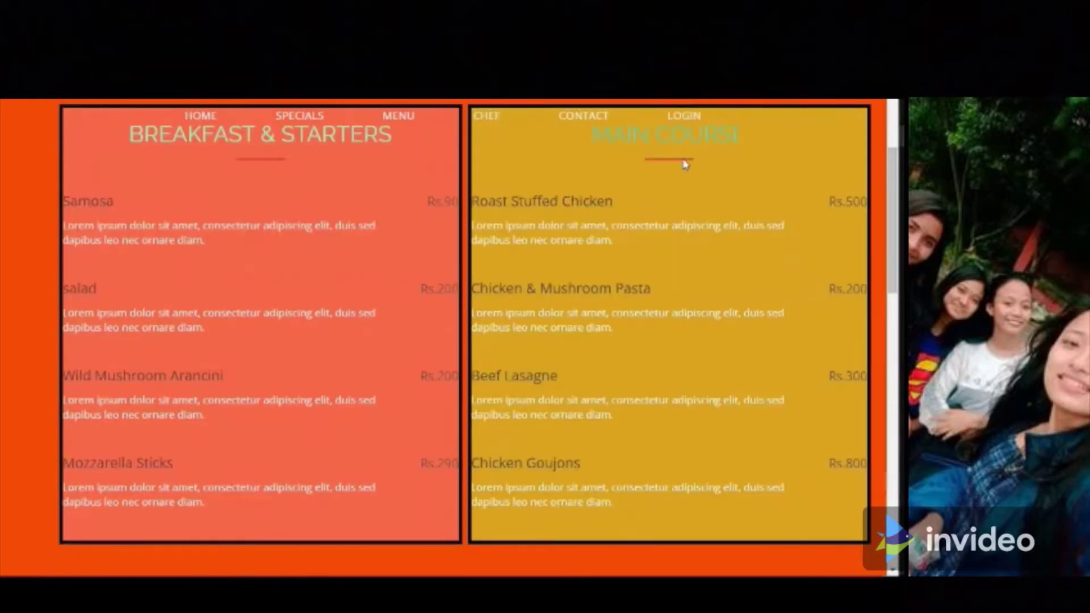
Visit the Chef and Contact pages, then reach the account login form
left_click(482, 120)
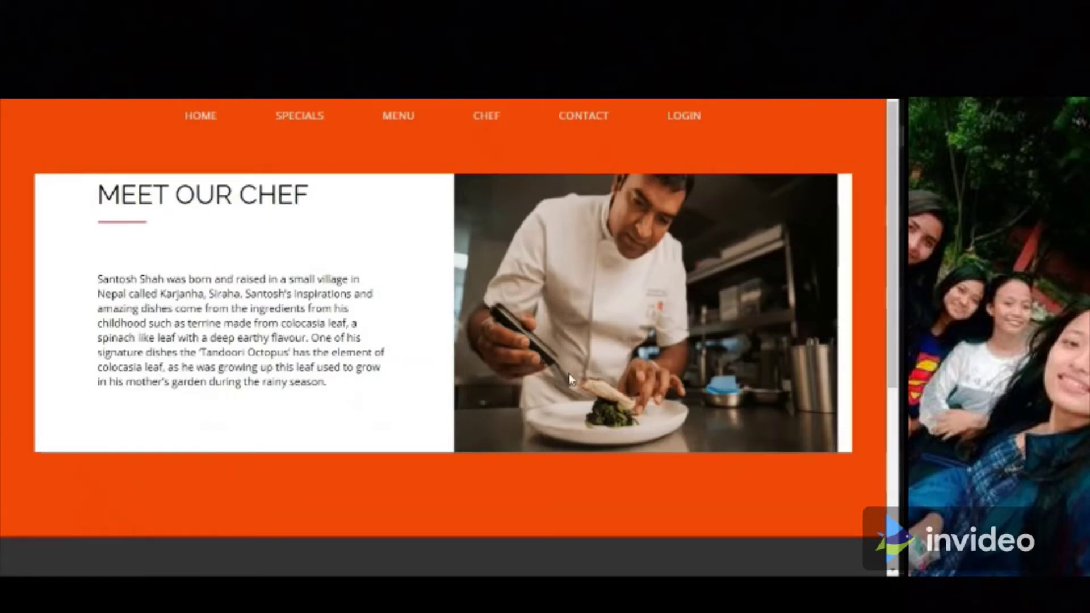
left_click(584, 120)
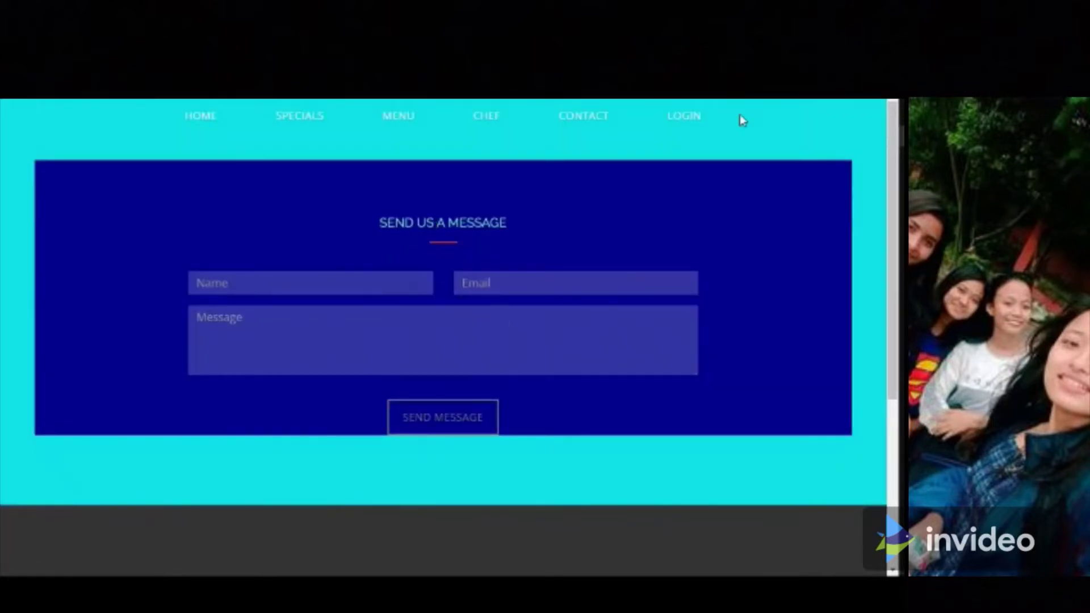
left_click(684, 124)
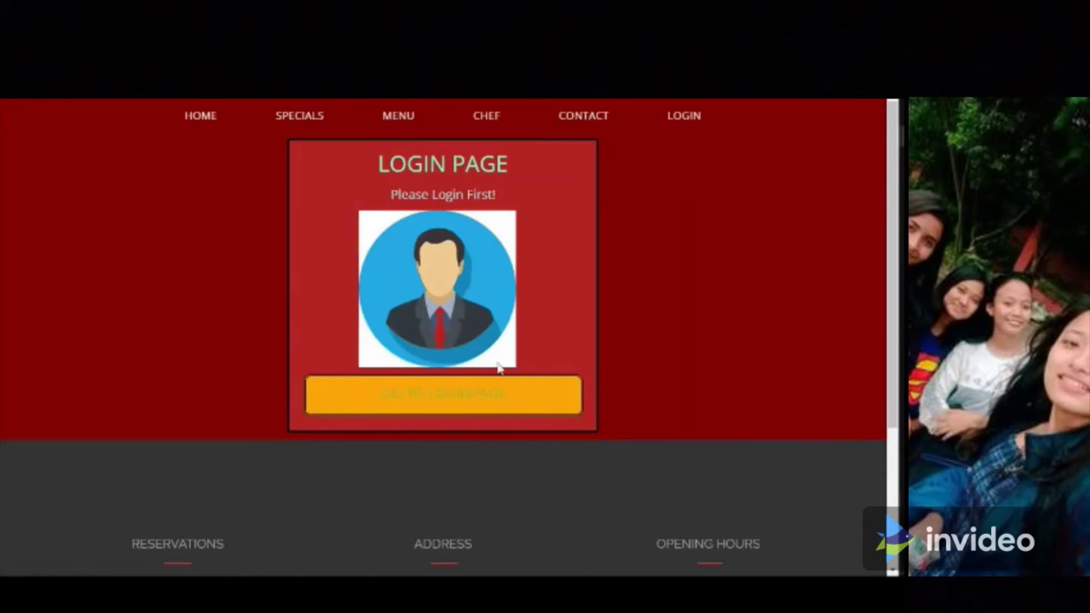
left_click(469, 405)
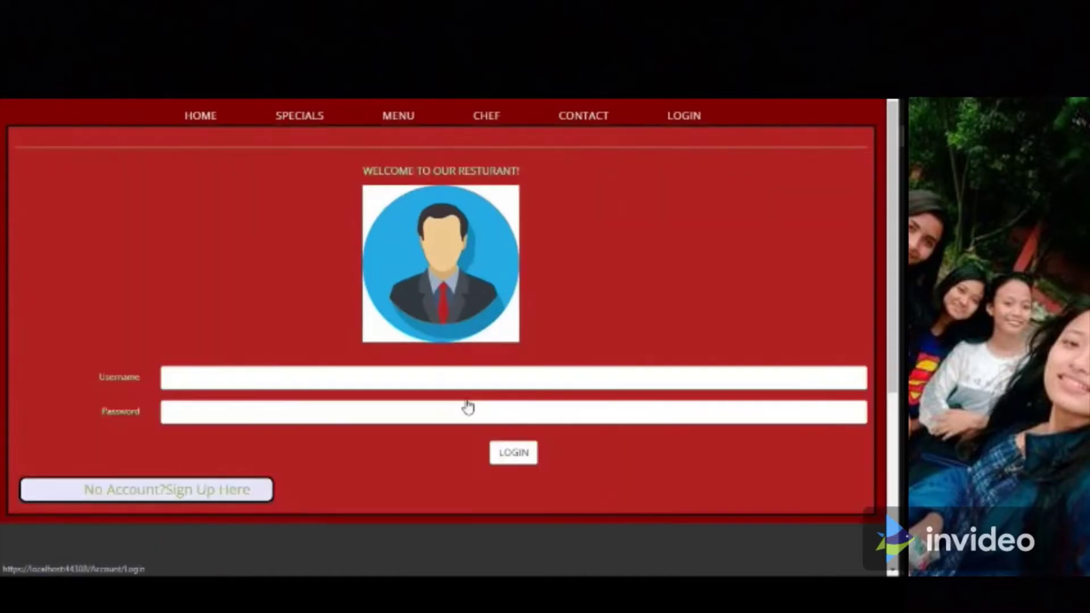
Attempt a login with a saved username and empty password, then go to Sign Up
left_click(388, 375)
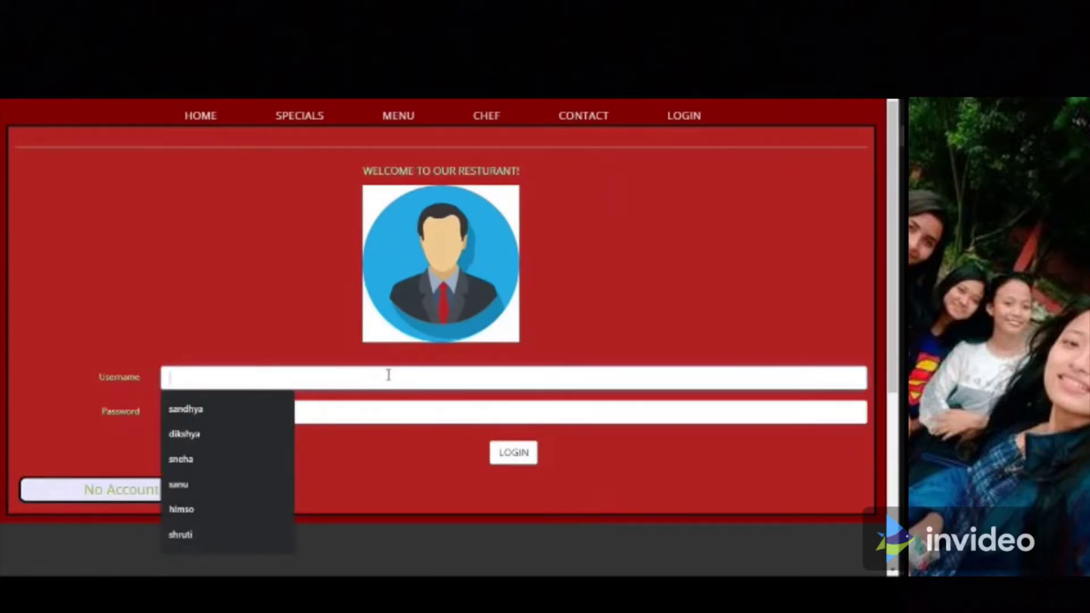
left_click(242, 410)
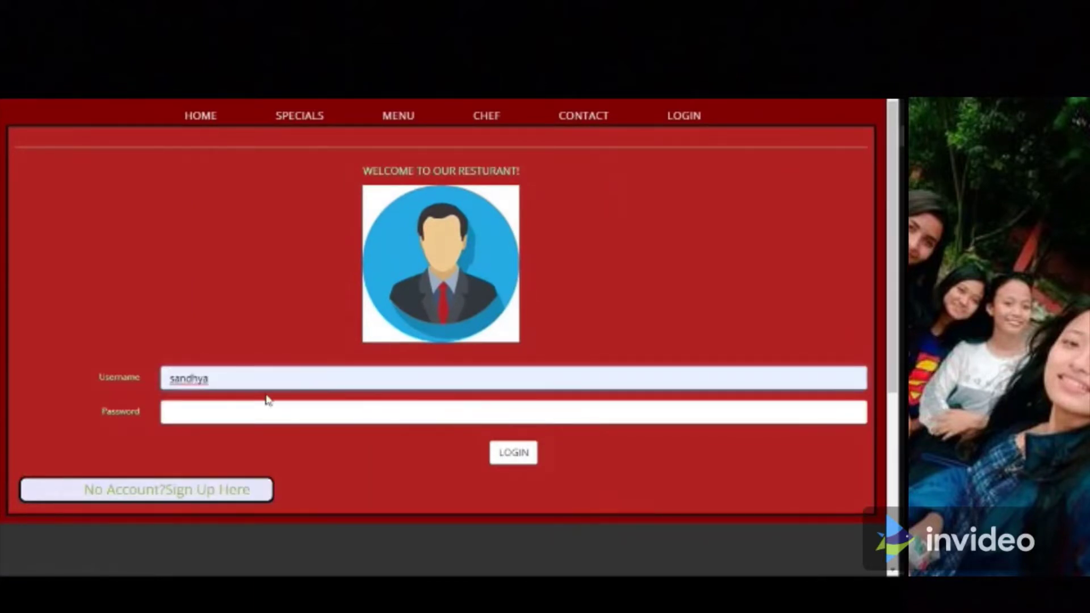
left_click(220, 413)
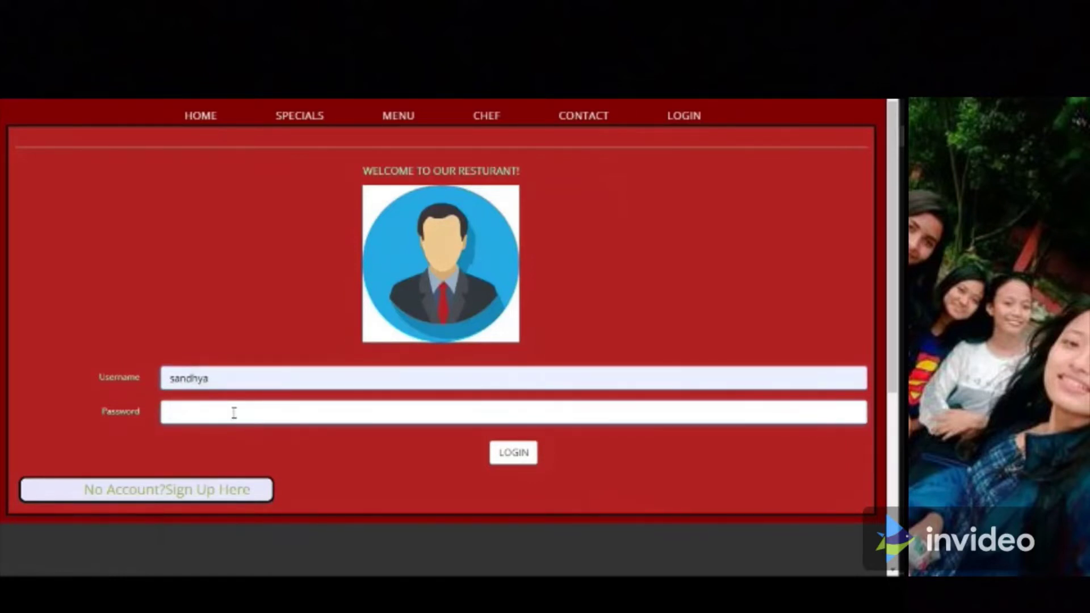
left_click(517, 453)
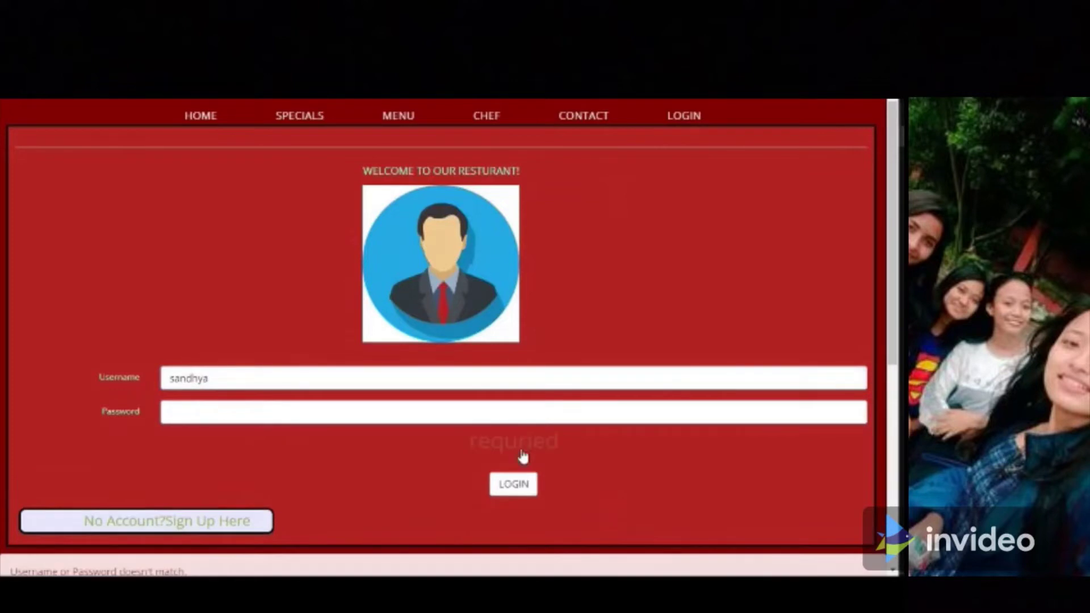
scroll(879, 250, "down", 3)
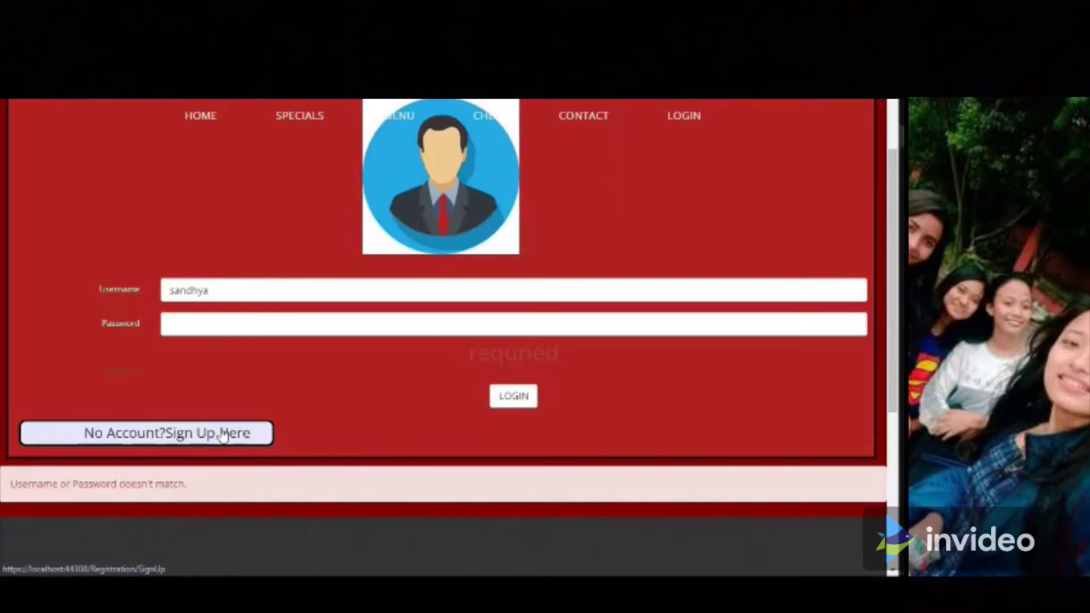
left_click(223, 434)
Submit the Sign Up form with all fields blank to see the validation errors
left_click(316, 399)
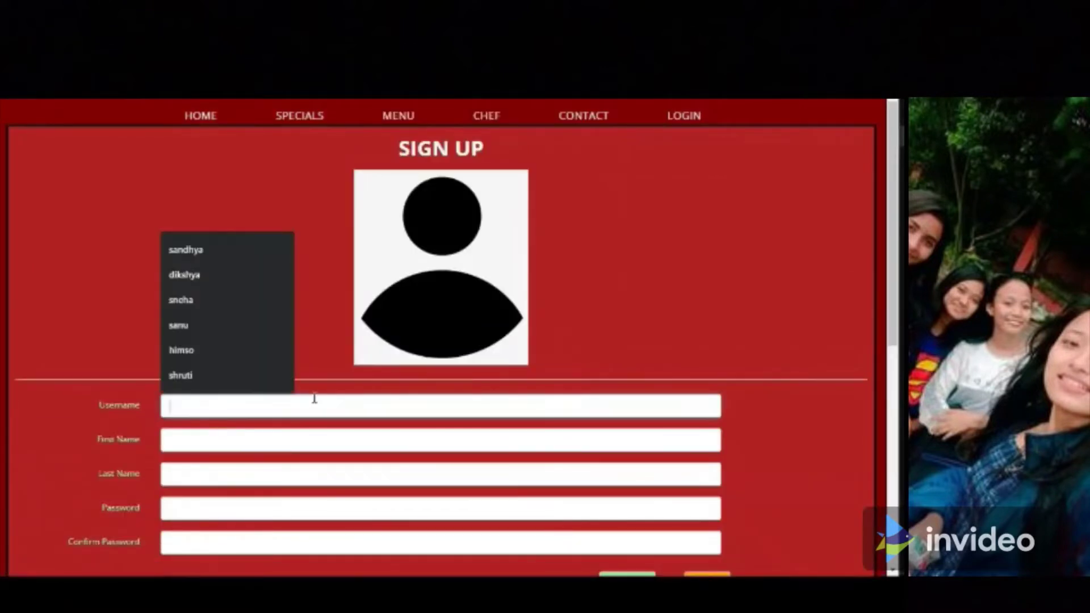
scroll(894, 299, "down", 2)
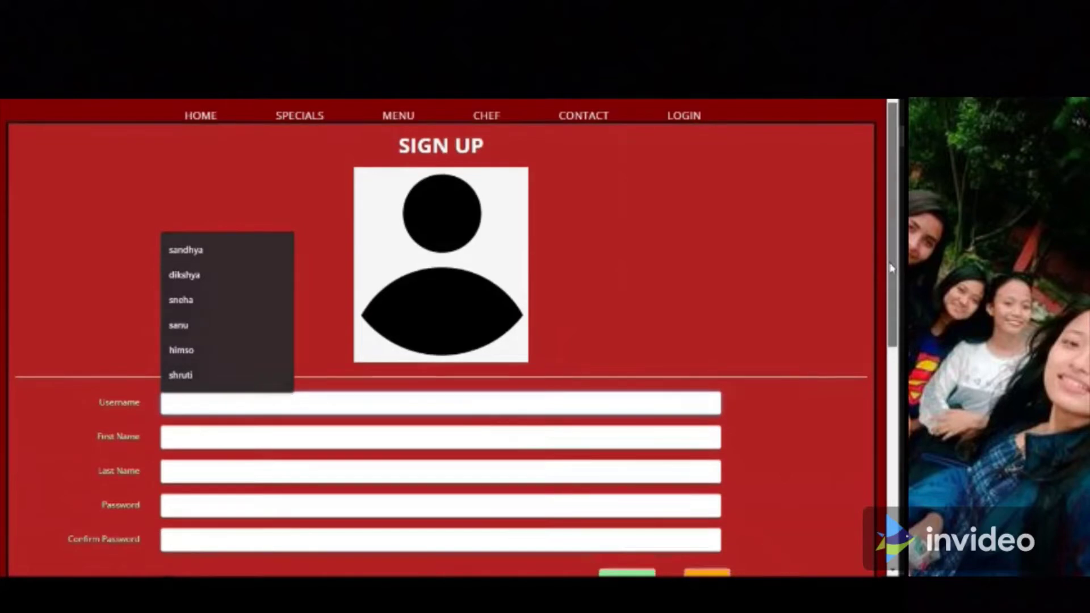
mouse_move(893, 298)
left_mouse_down()
mouse_move(893, 330)
mouse_move(887, 298)
left_mouse_up()
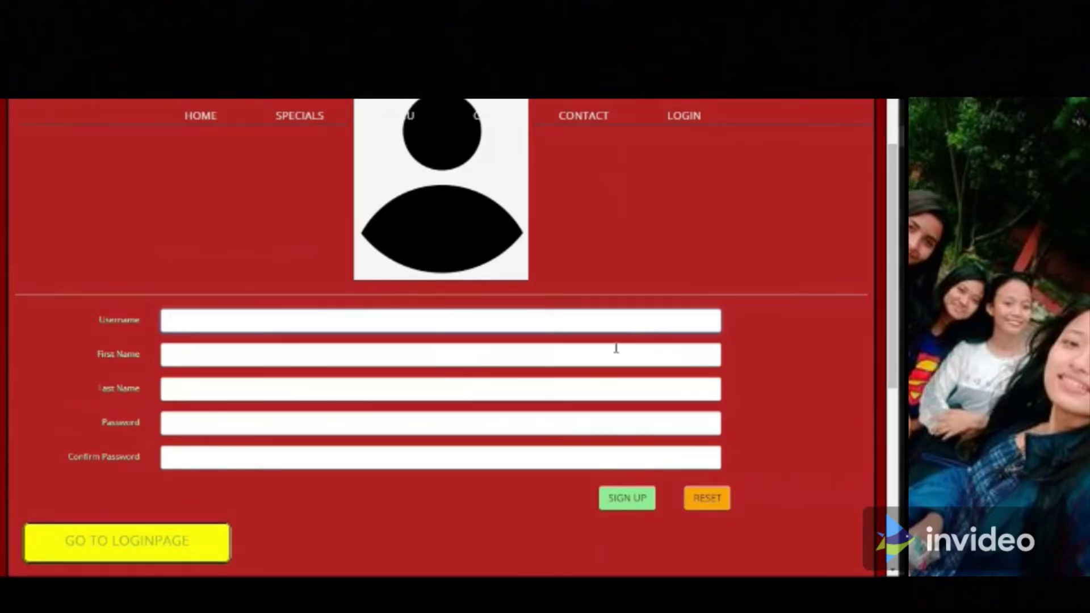
left_click(628, 499)
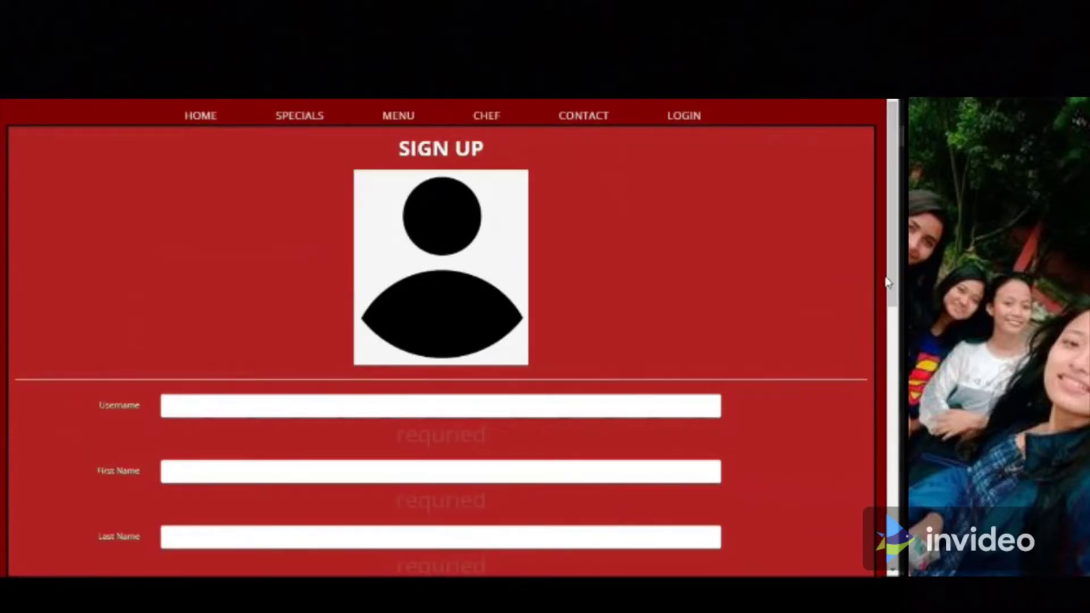
left_click_drag(892, 282, 894, 391)
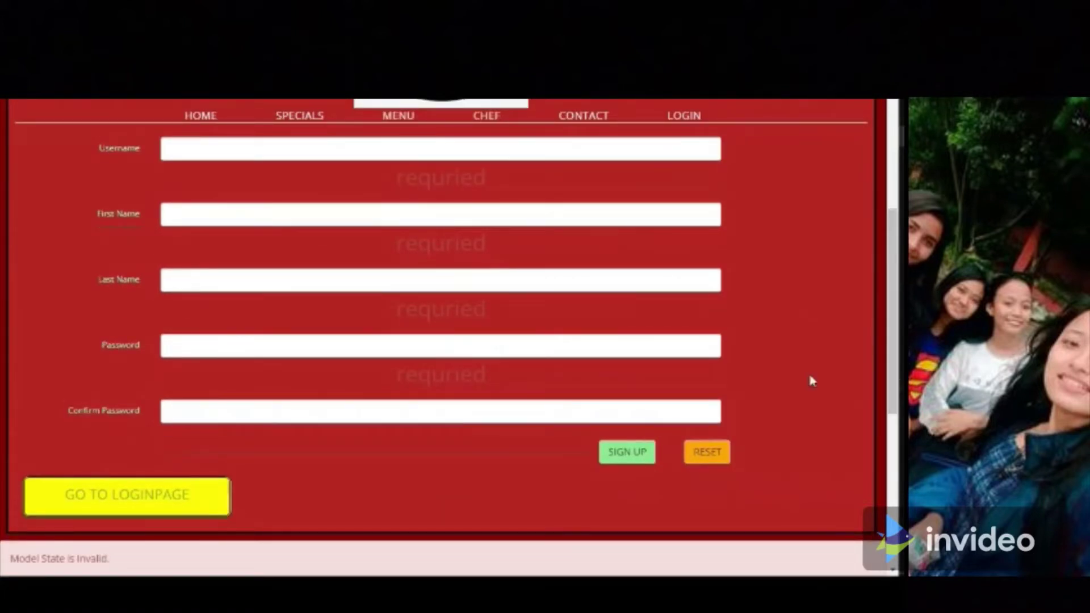
Fill username, first and last name from saved entries, type a password and start confirming it
left_click(512, 147)
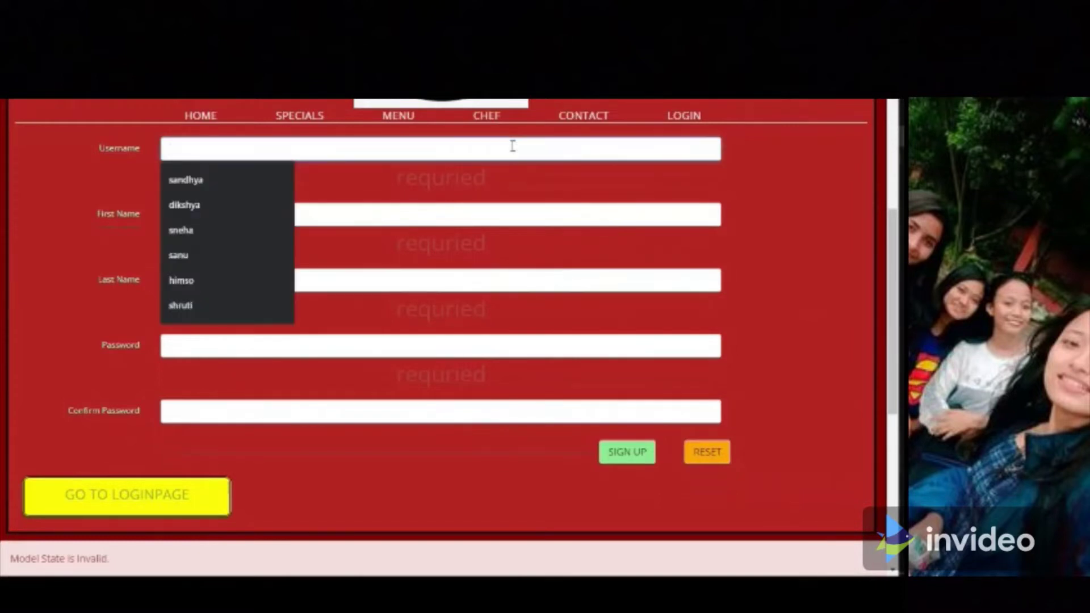
left_click(236, 188)
left_click(235, 213)
left_click(212, 245)
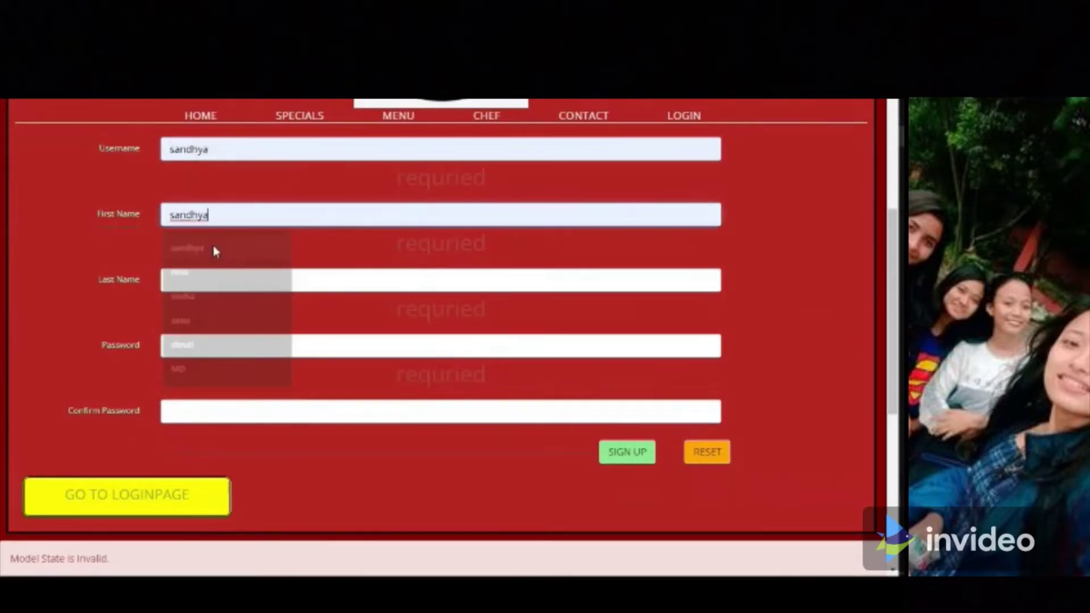
left_click(205, 272)
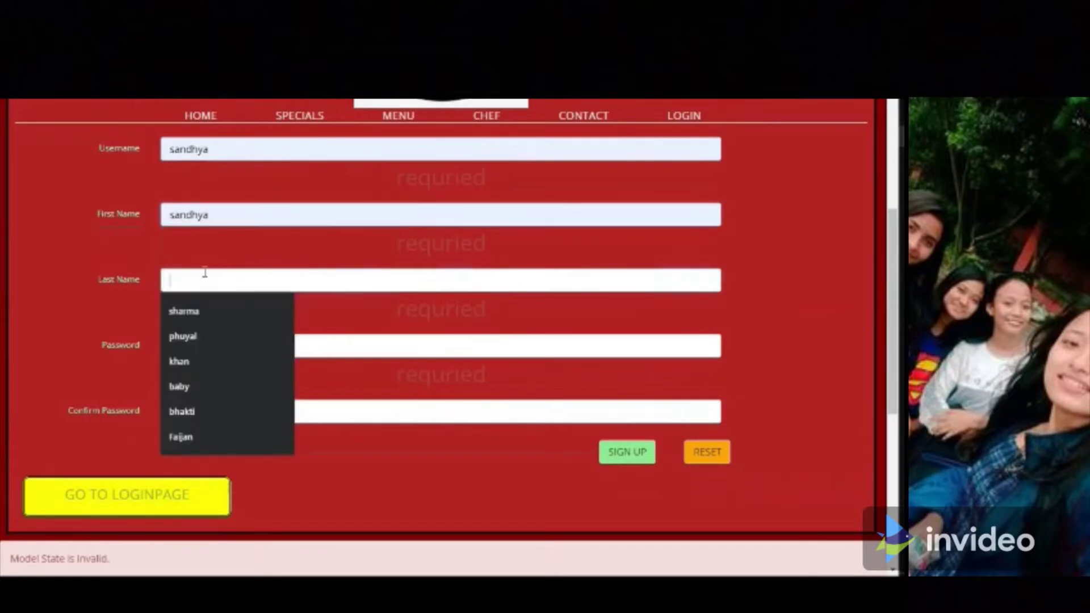
left_click(195, 335)
left_click(202, 345)
type("12345")
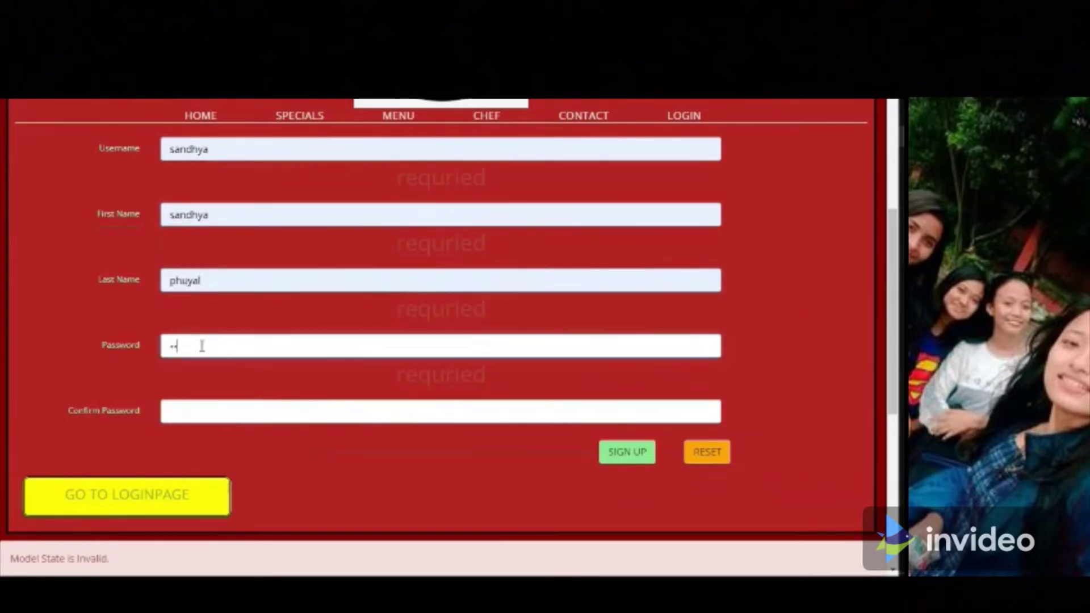
left_click(195, 409)
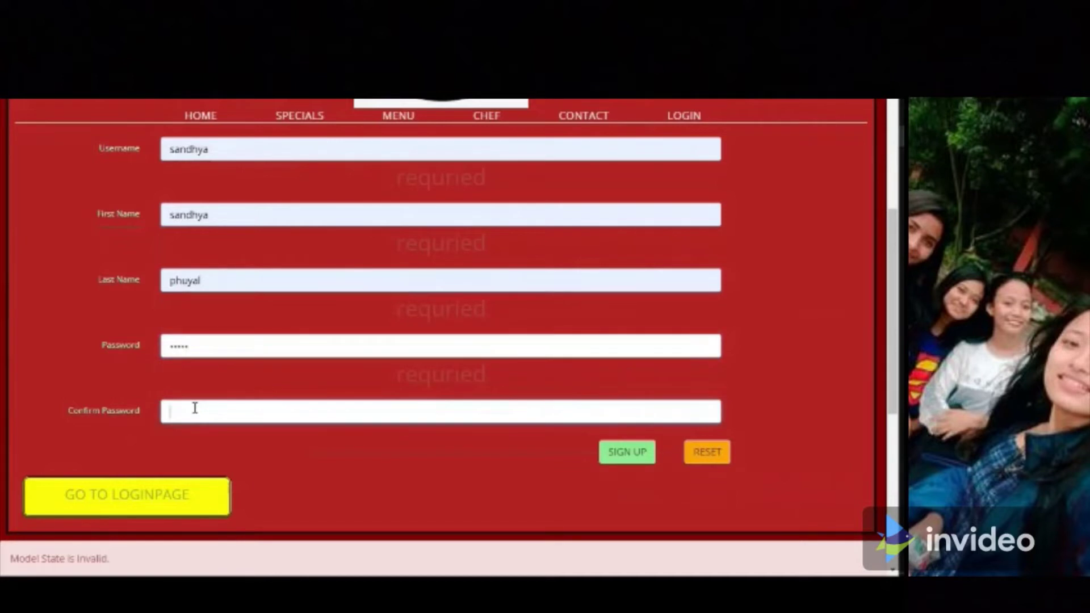
type("1234")
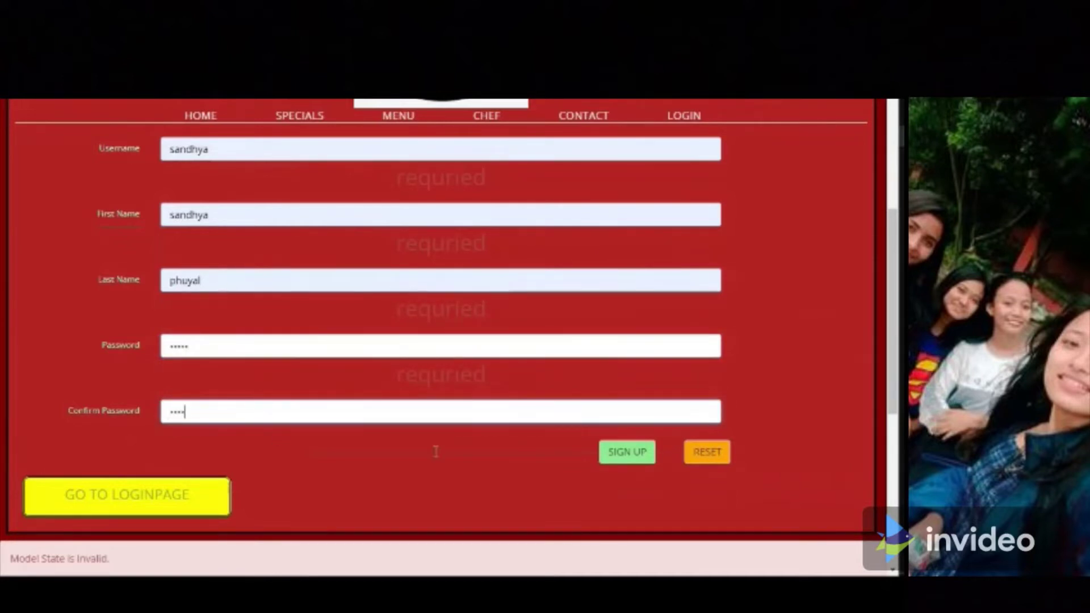
Re-enter a matching password and confirmation, save the new account, and continue to the login page
left_click(611, 461)
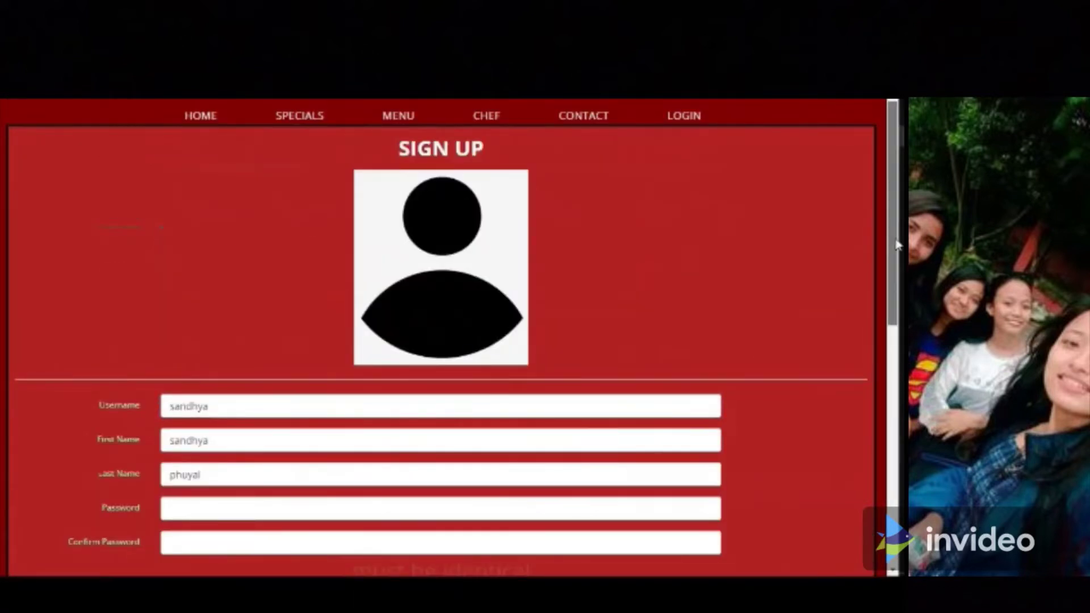
left_click_drag(895, 244, 894, 374)
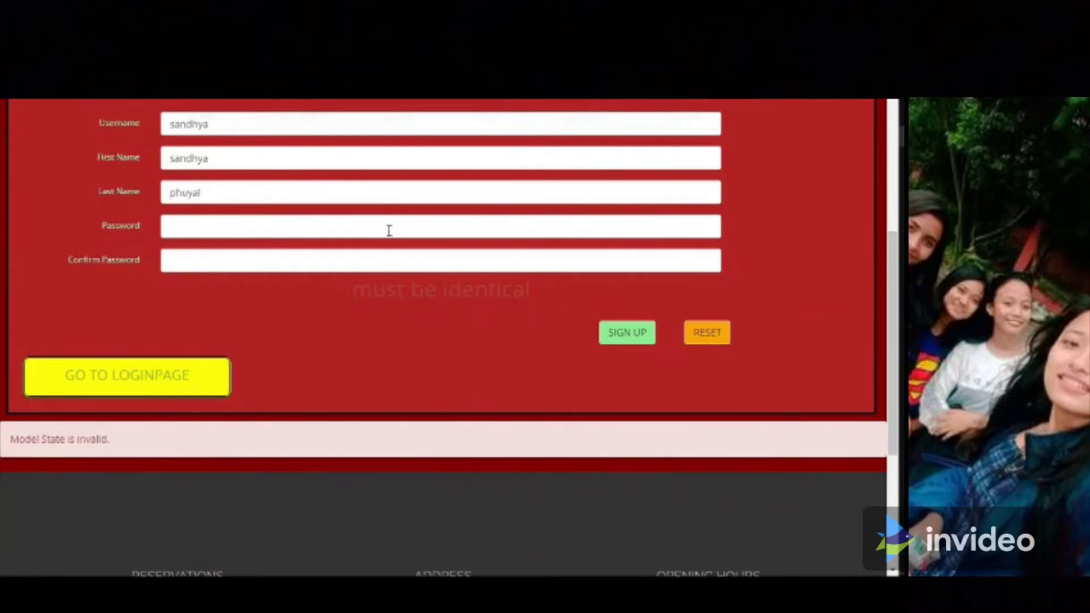
left_click(205, 226)
type("•••••")
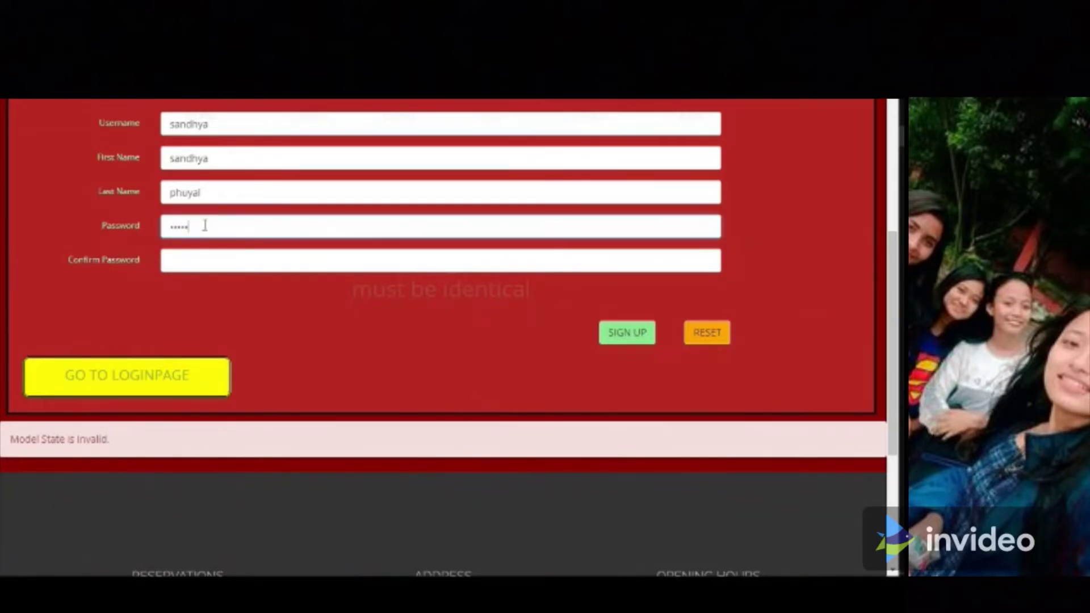
left_click(200, 259)
type("••••")
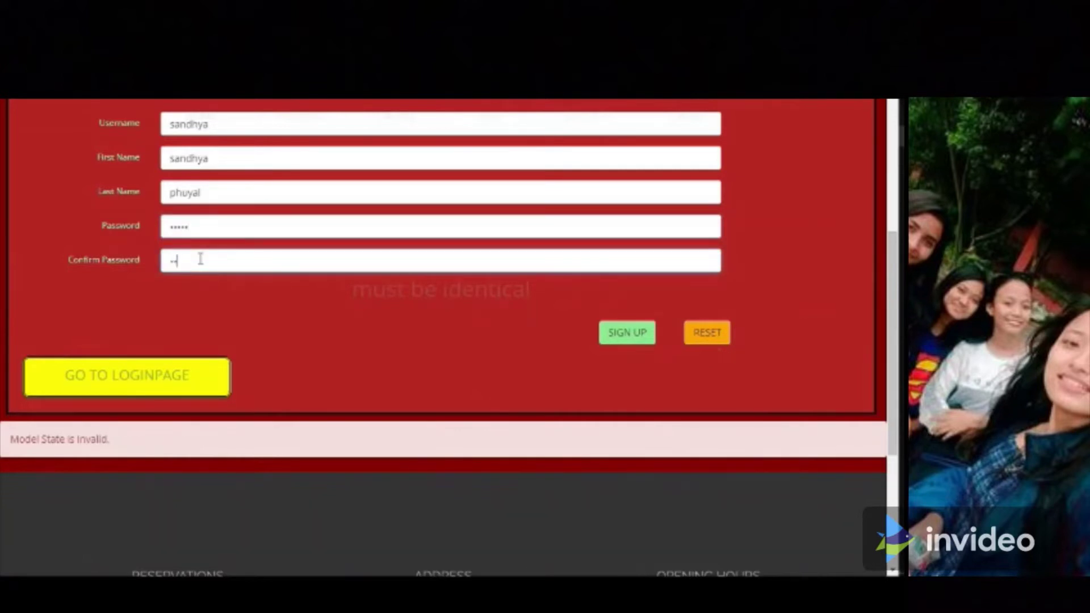
type("•")
left_click(623, 335)
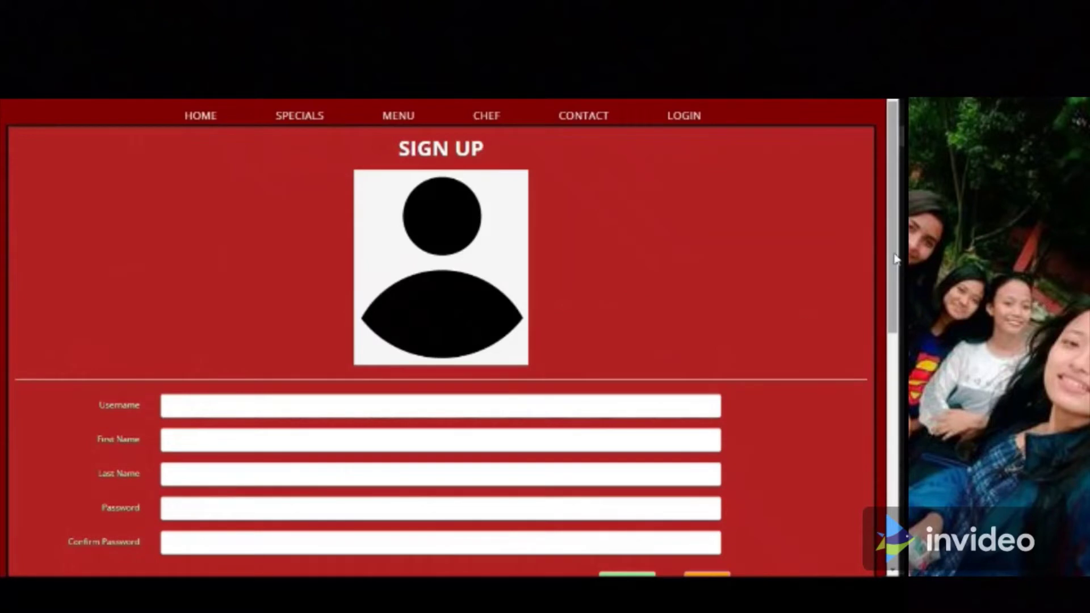
scroll(885, 329, "down", 4)
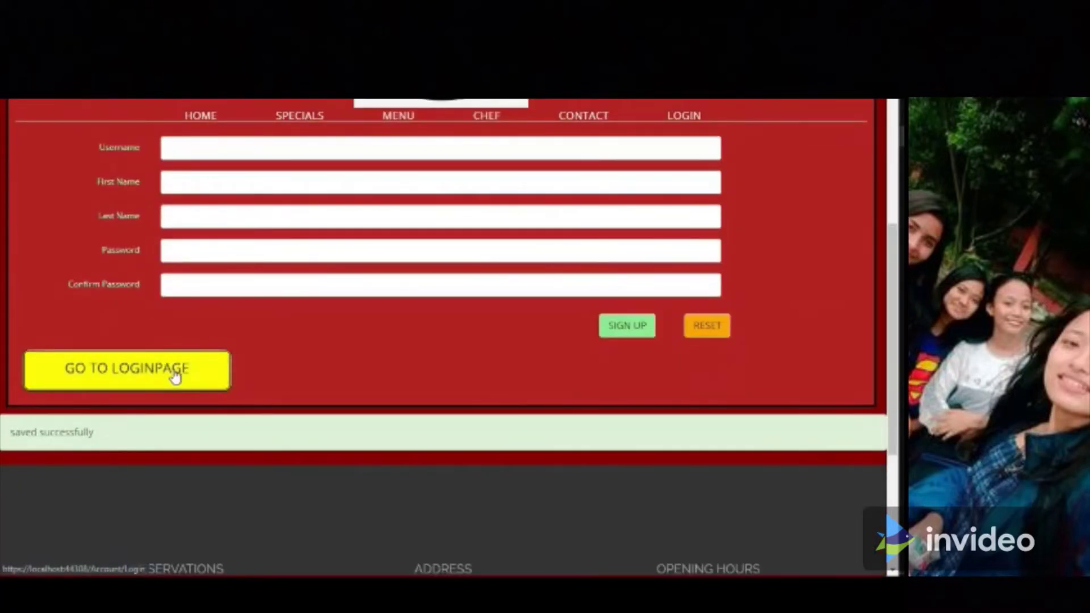
left_click(175, 375)
Log in with the new account's username and password
left_click(222, 379)
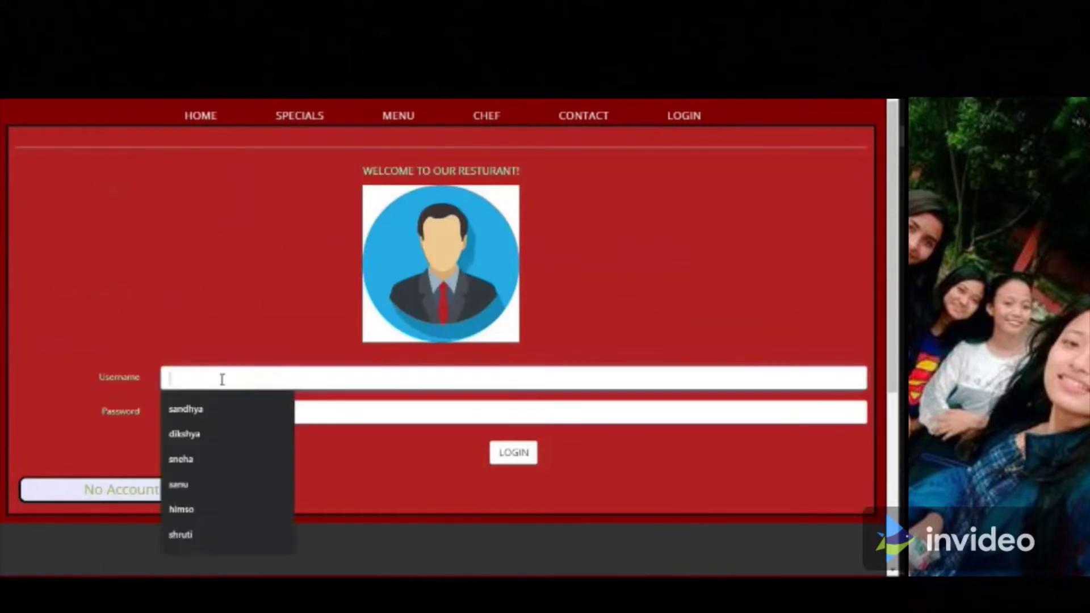
type("sandhya")
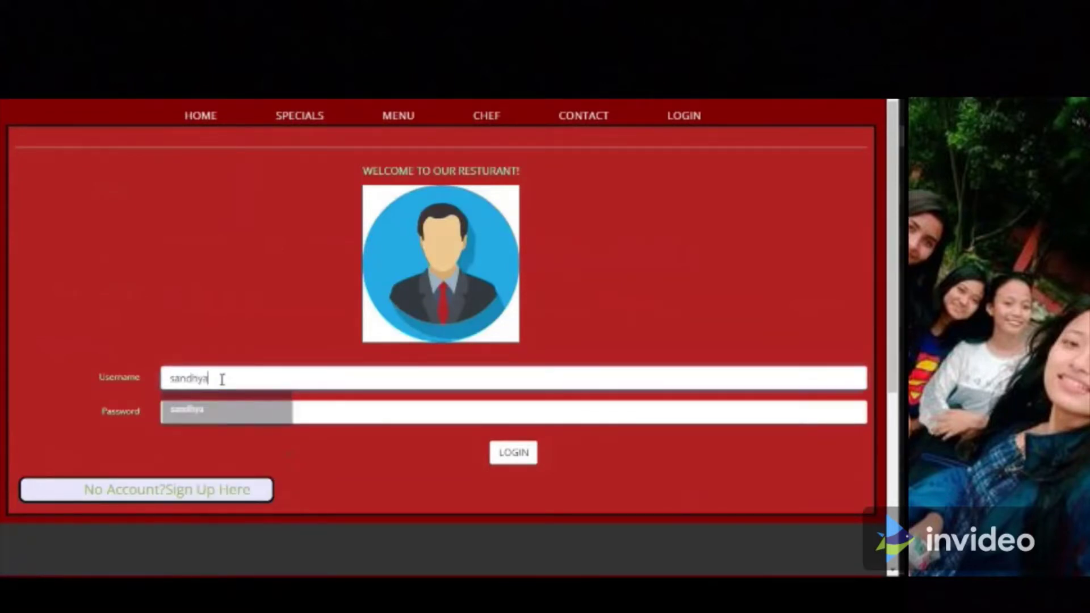
left_click(212, 410)
type("123")
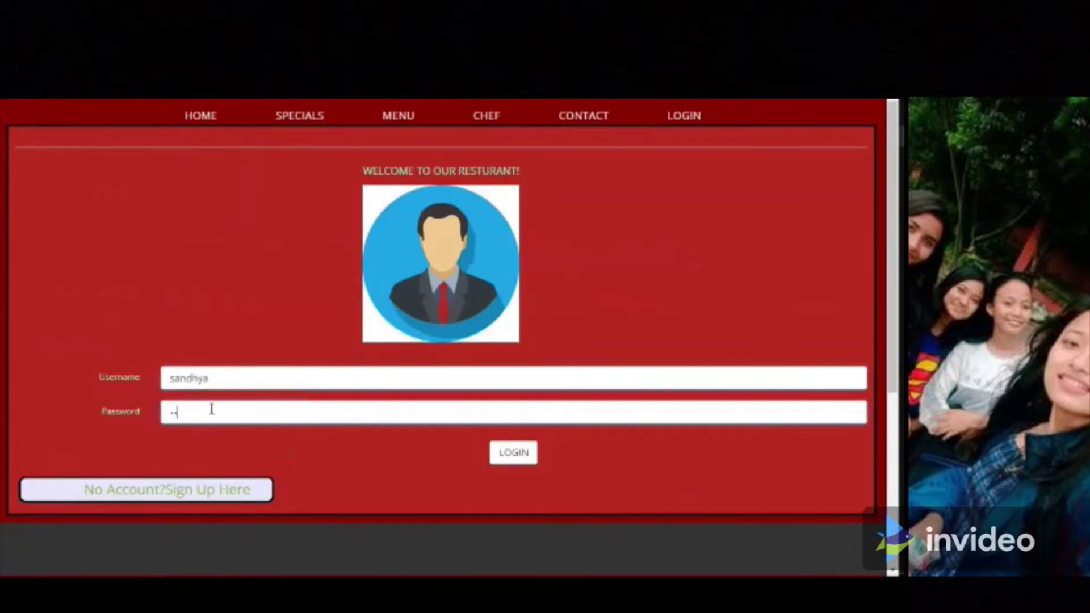
type("45")
left_click(518, 454)
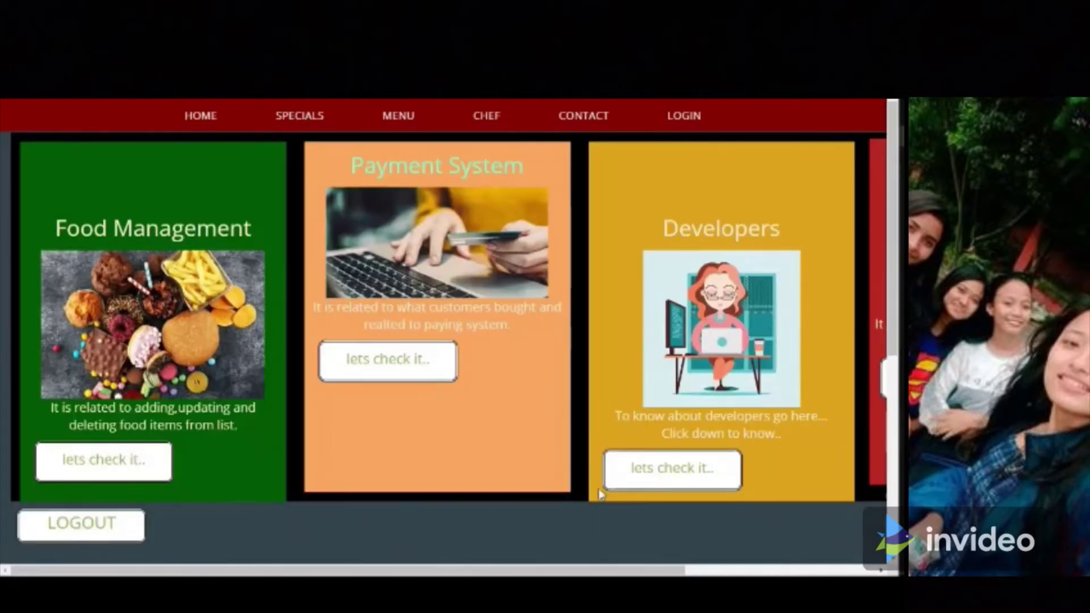
Scroll through the Food Management, Payment System, Developers and Staff Management cards and open Developers
left_click(852, 571)
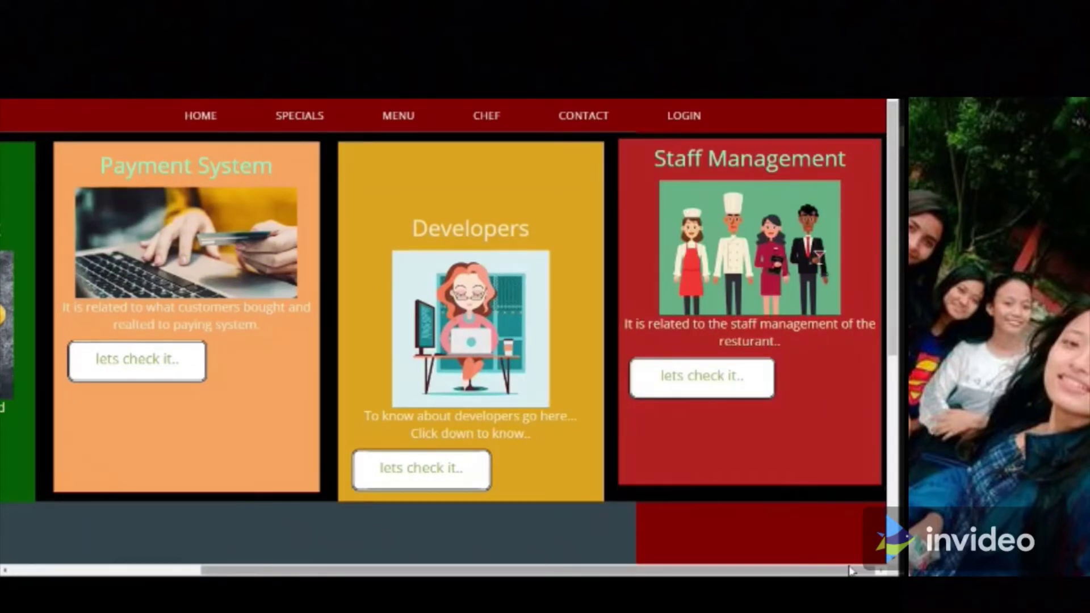
left_click(82, 574)
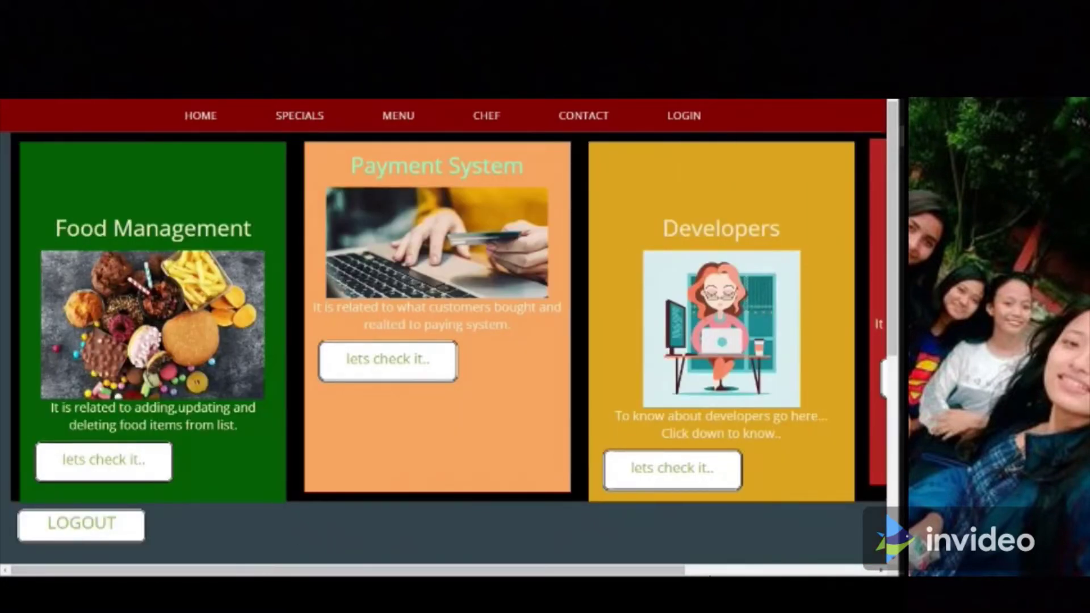
left_click(826, 572)
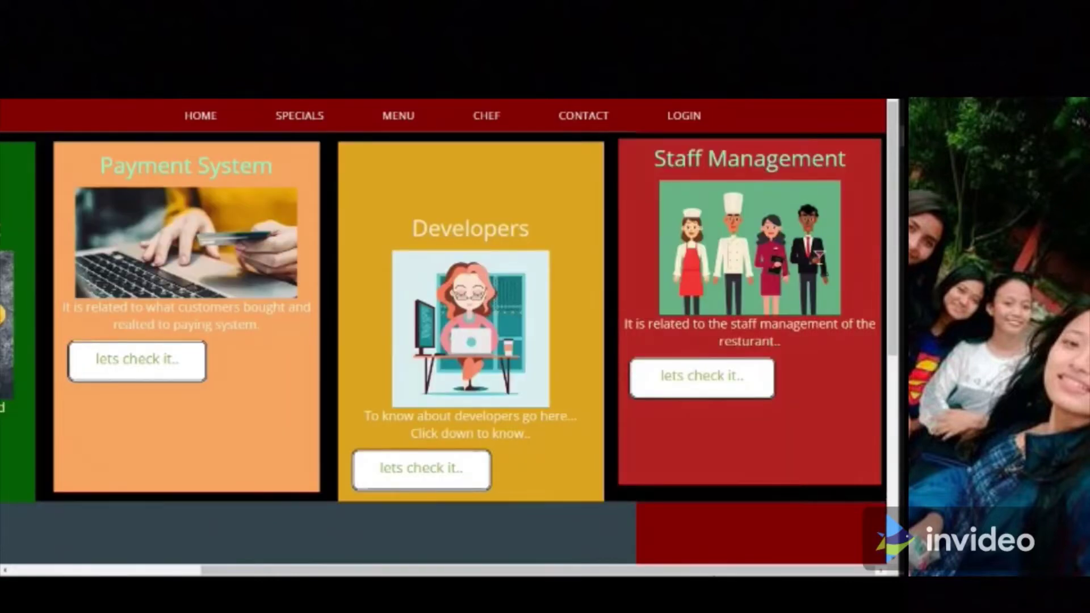
scroll(197, 280, "left", 5)
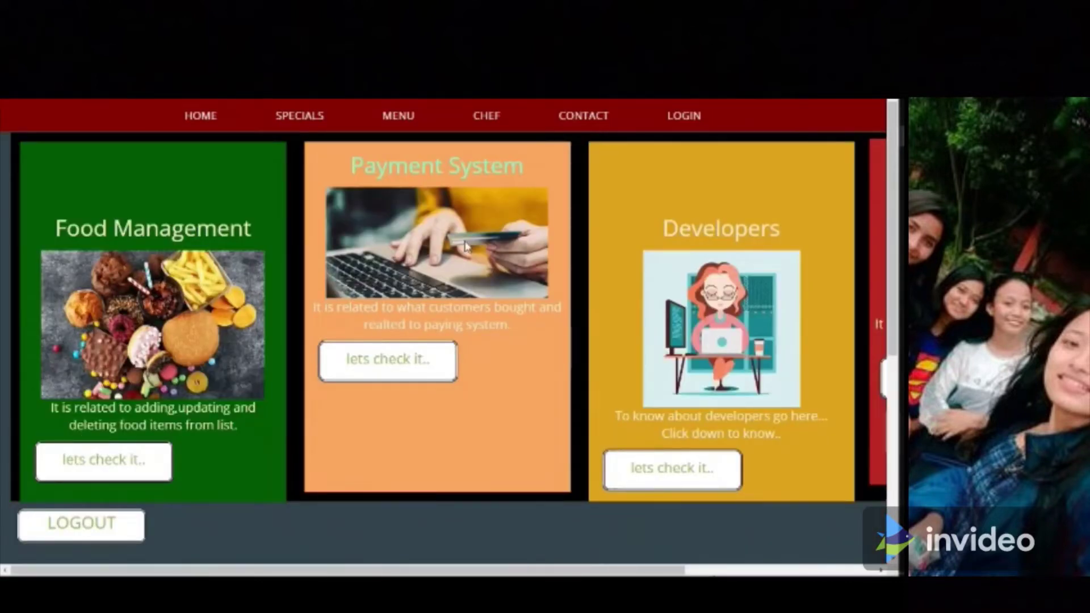
left_click_drag(599, 571, 600, 570)
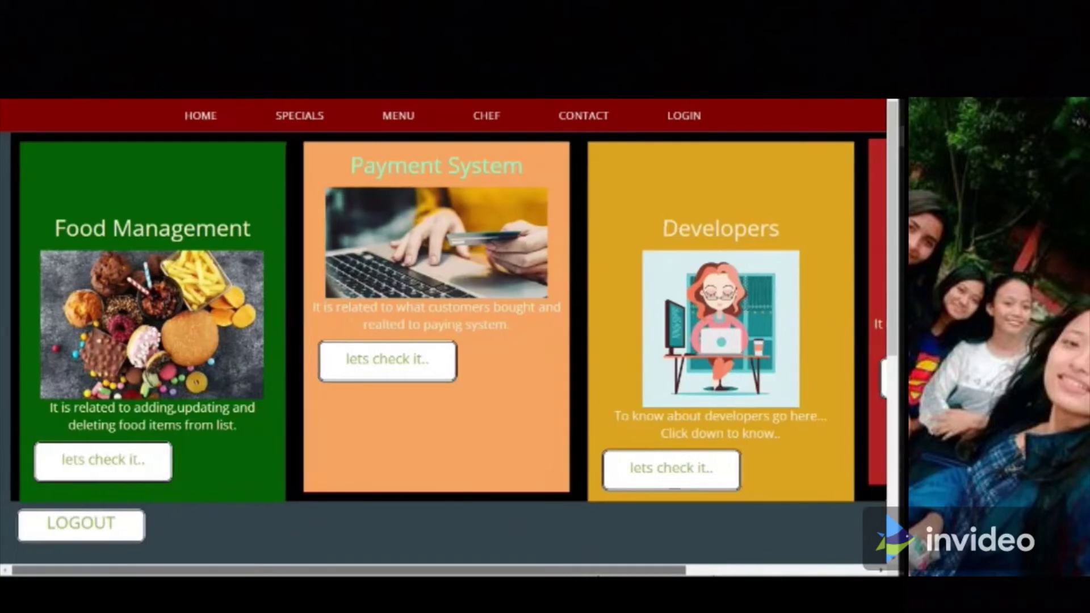
left_click(827, 569)
scroll(309, 557, "left", 4)
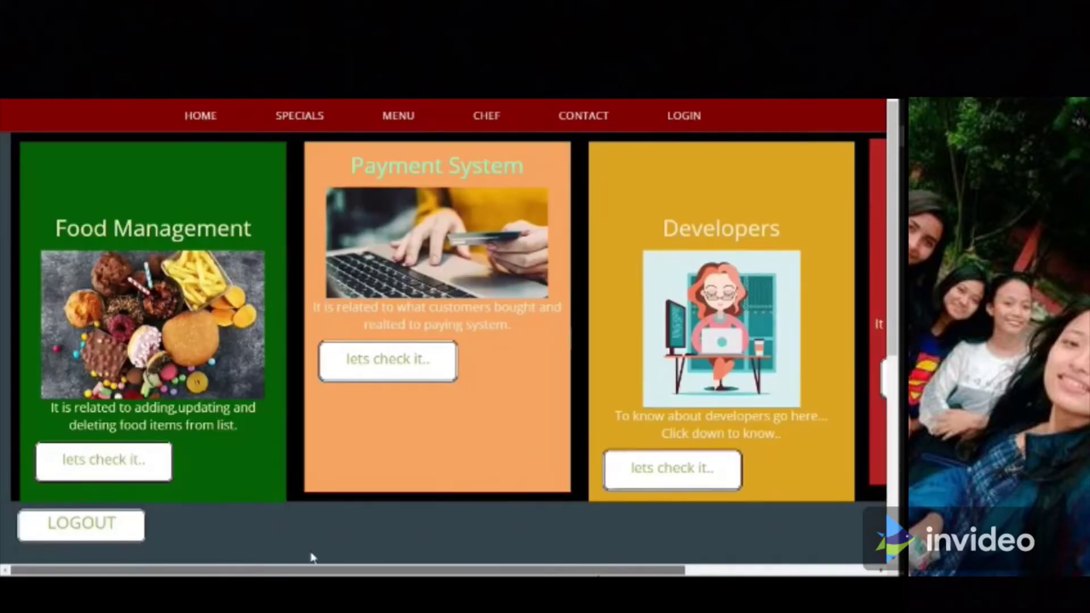
scroll(624, 545, "right", 2)
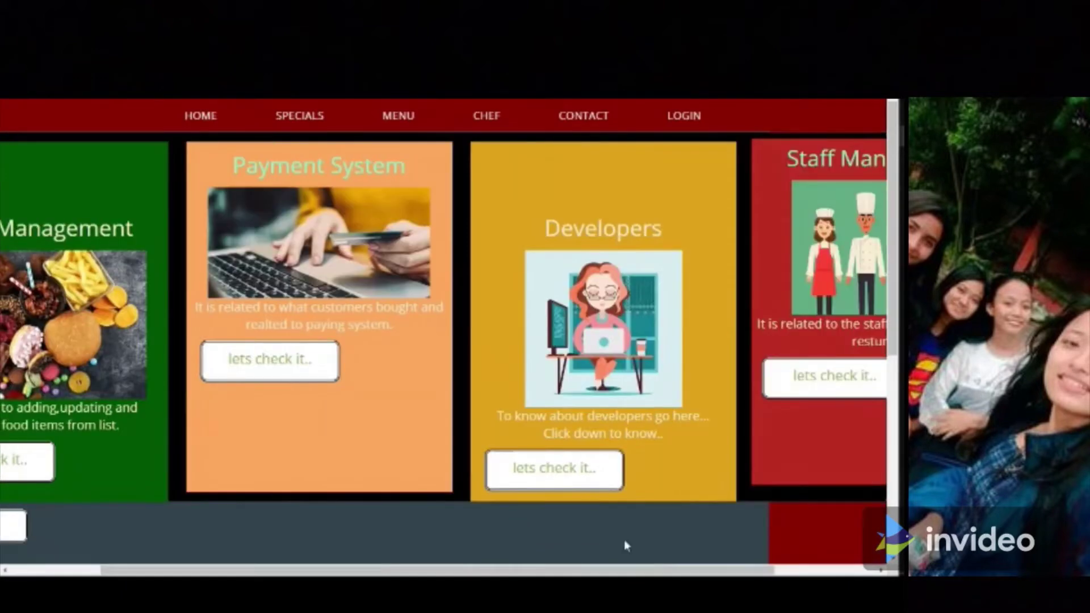
left_click(580, 473)
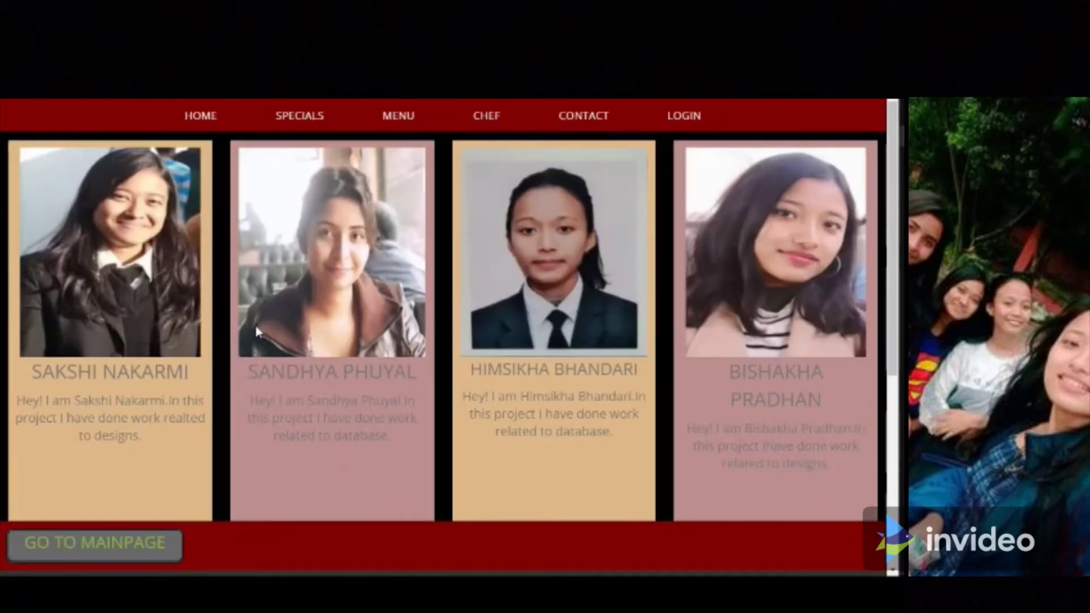
left_click(141, 543)
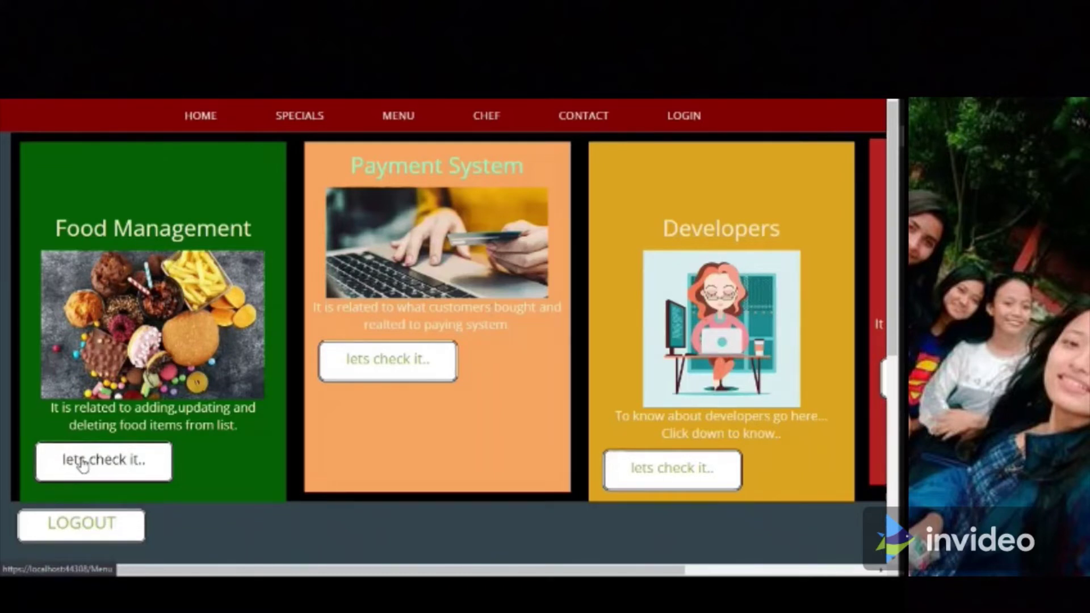
left_click(82, 465)
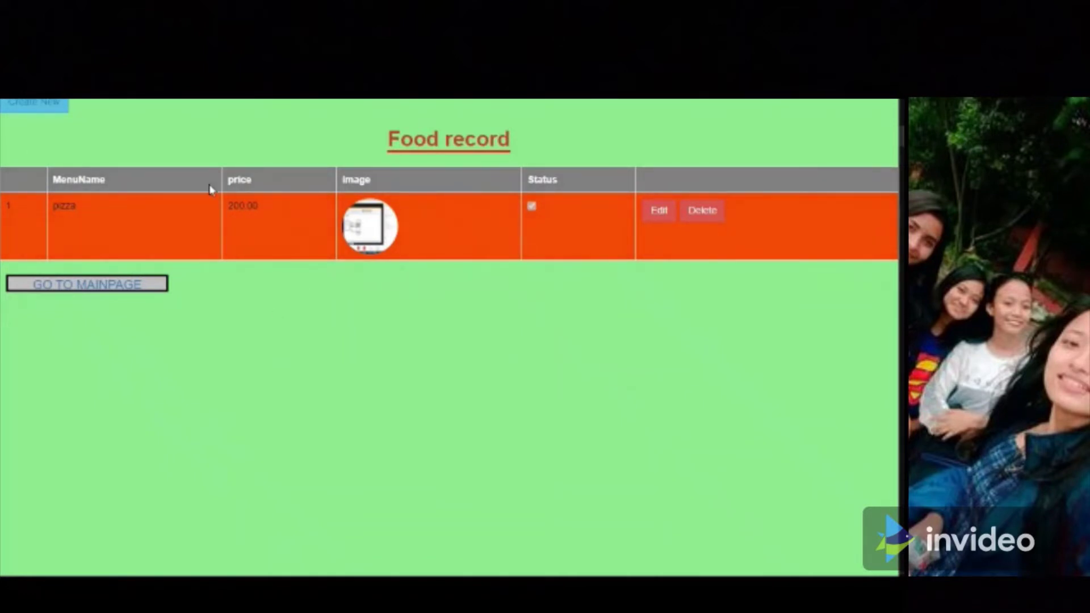
Create food record MenuId 2, noddles, price 200, image Screenshot (7), active status
left_click(35, 105)
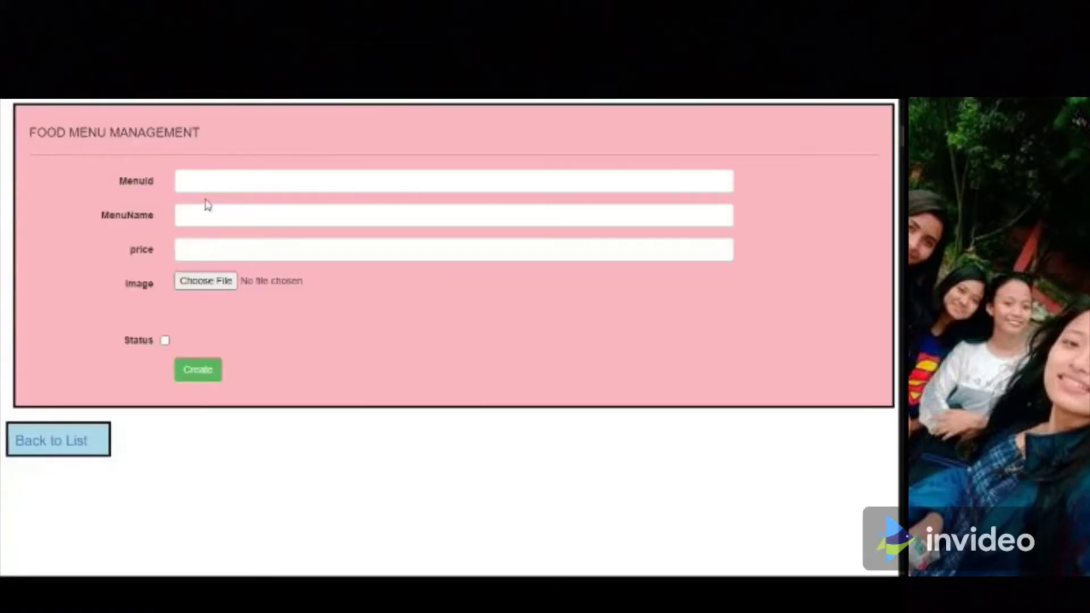
left_click(207, 180)
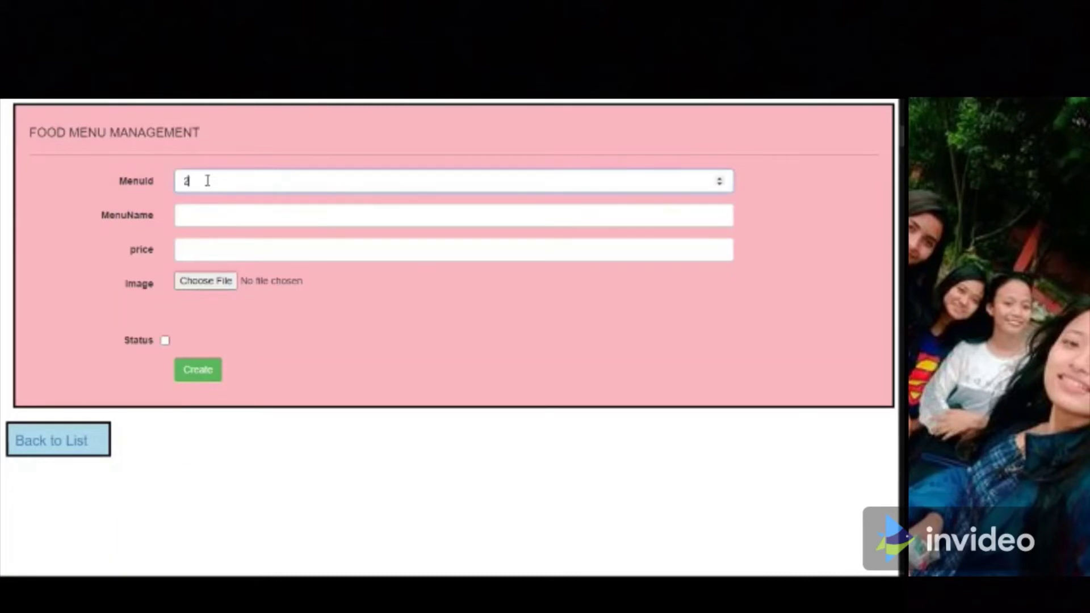
left_click(209, 215)
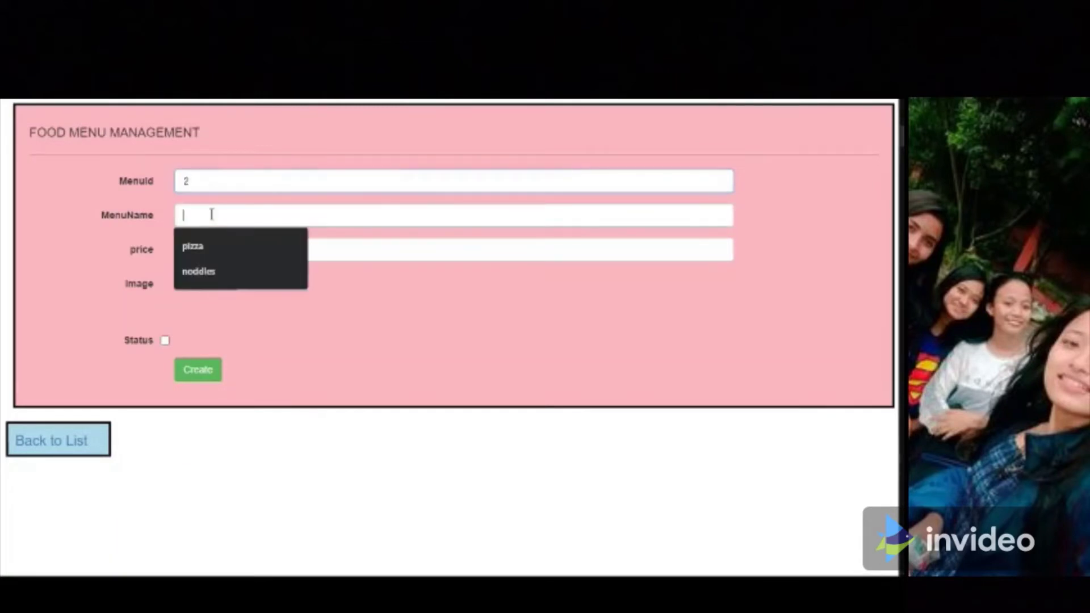
left_click(203, 270)
left_click(201, 248)
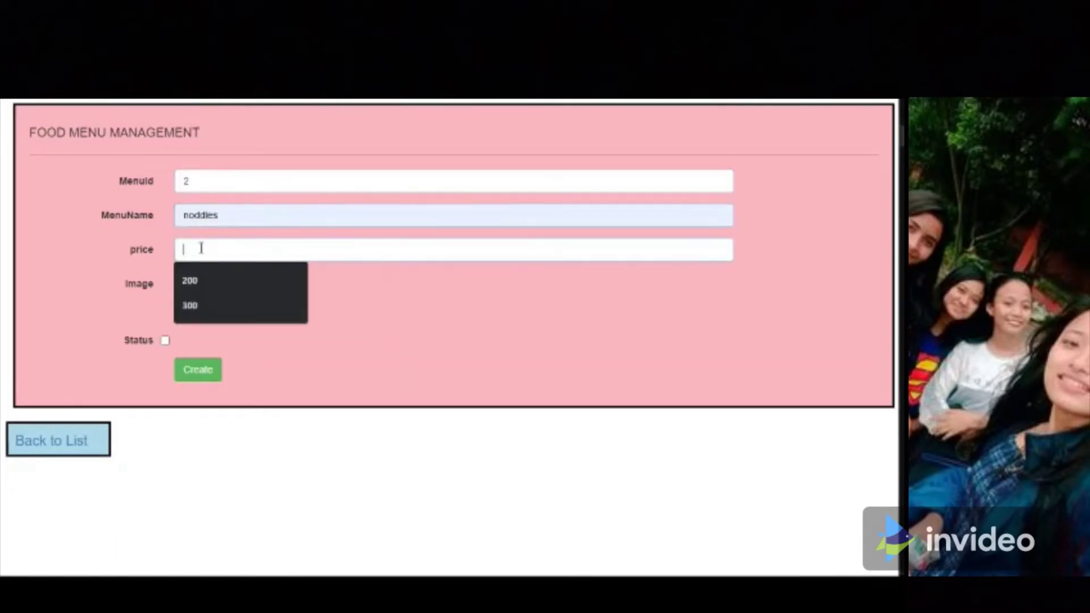
type("200")
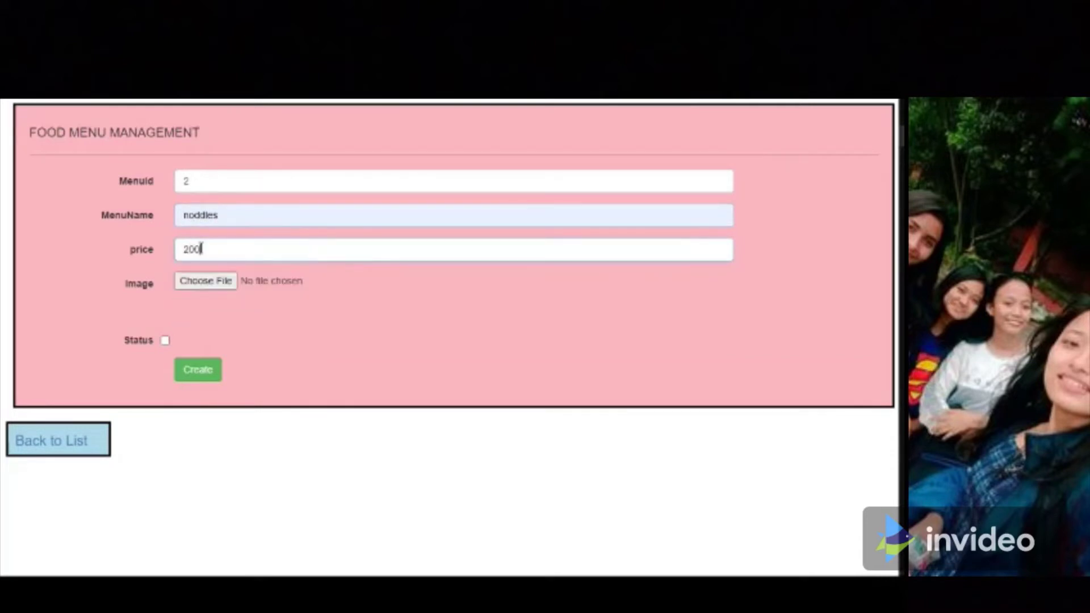
left_click(208, 282)
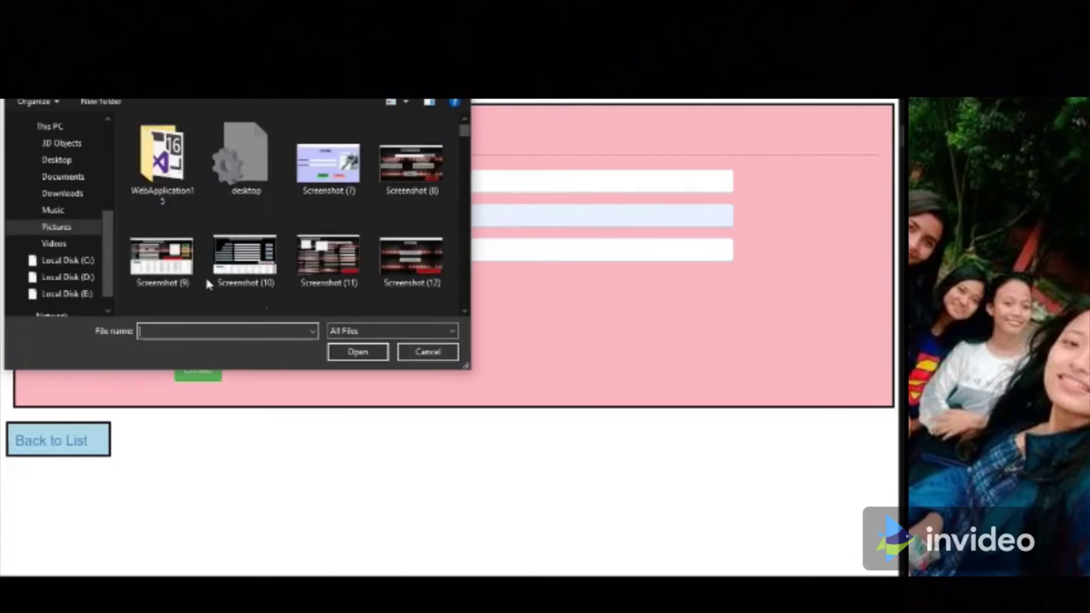
left_click(342, 183)
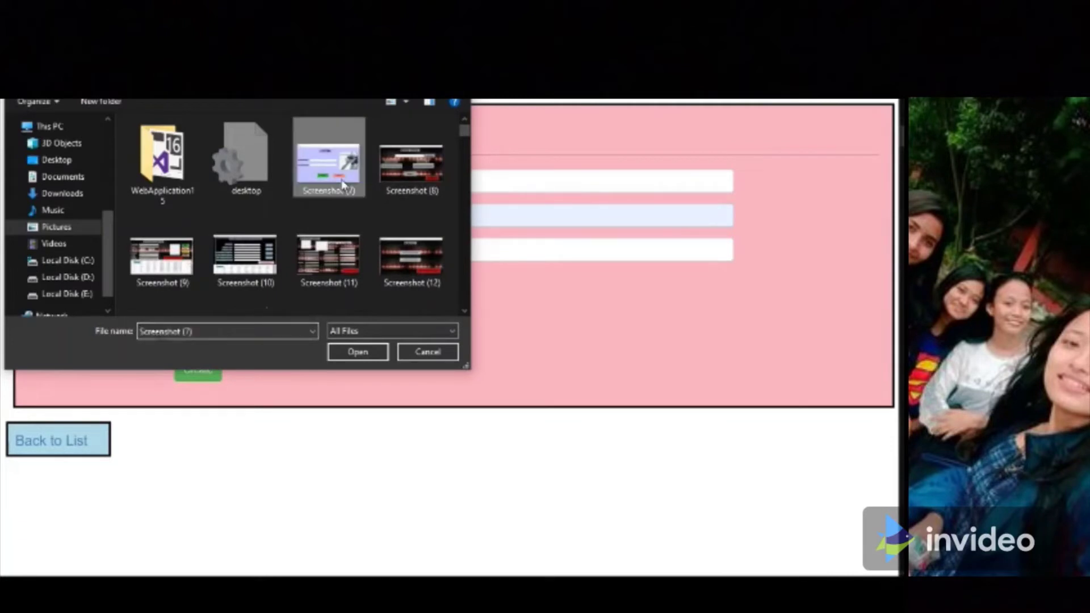
left_click(344, 356)
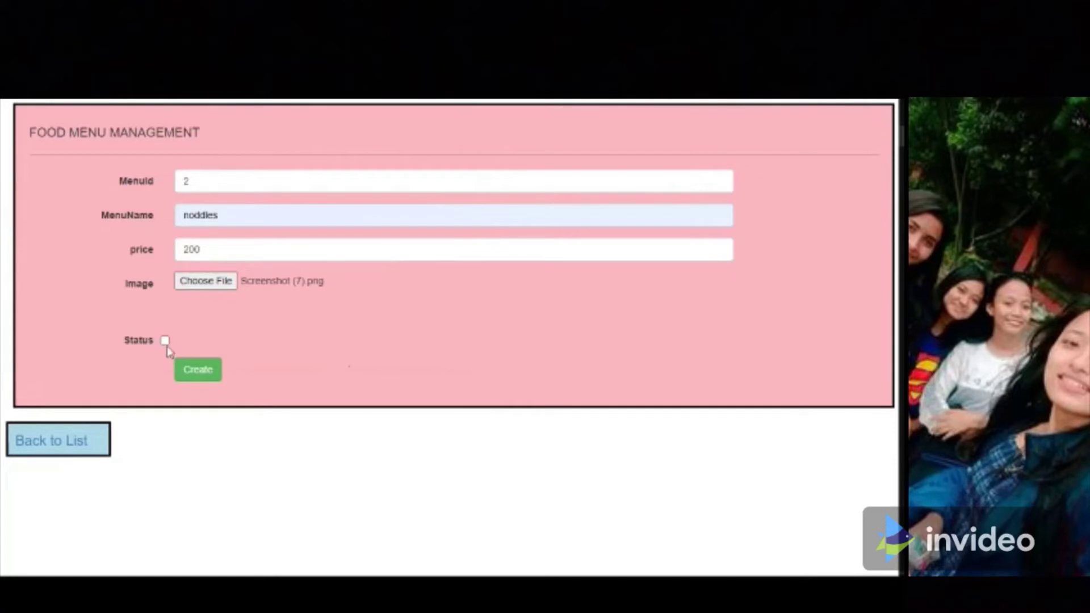
left_click(189, 371)
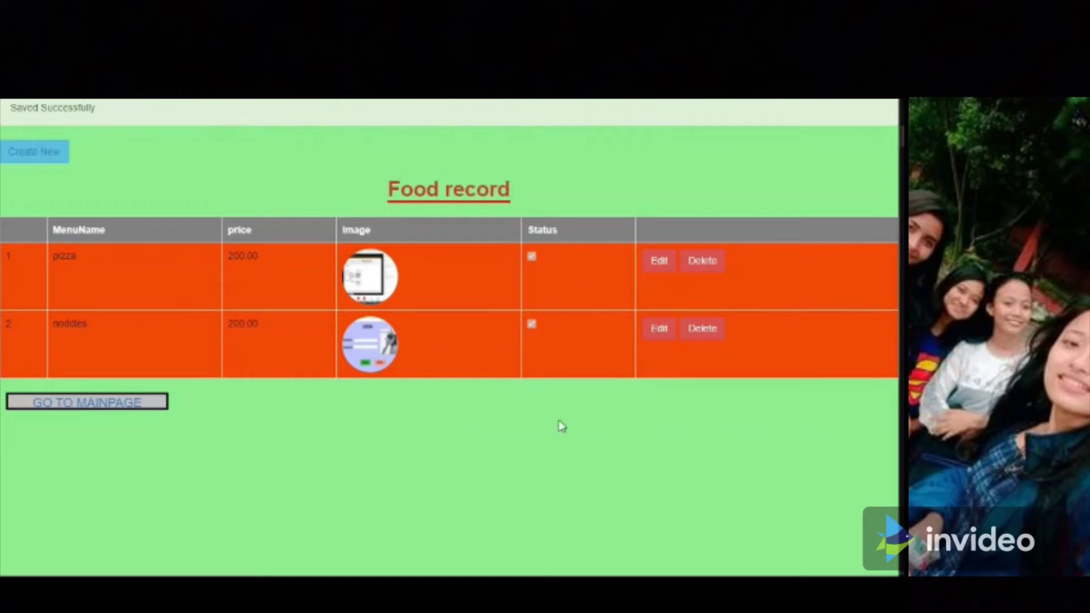
Edit record 2: rename it to fried noodles, swap the image to Screenshot (10), and save
left_click(658, 331)
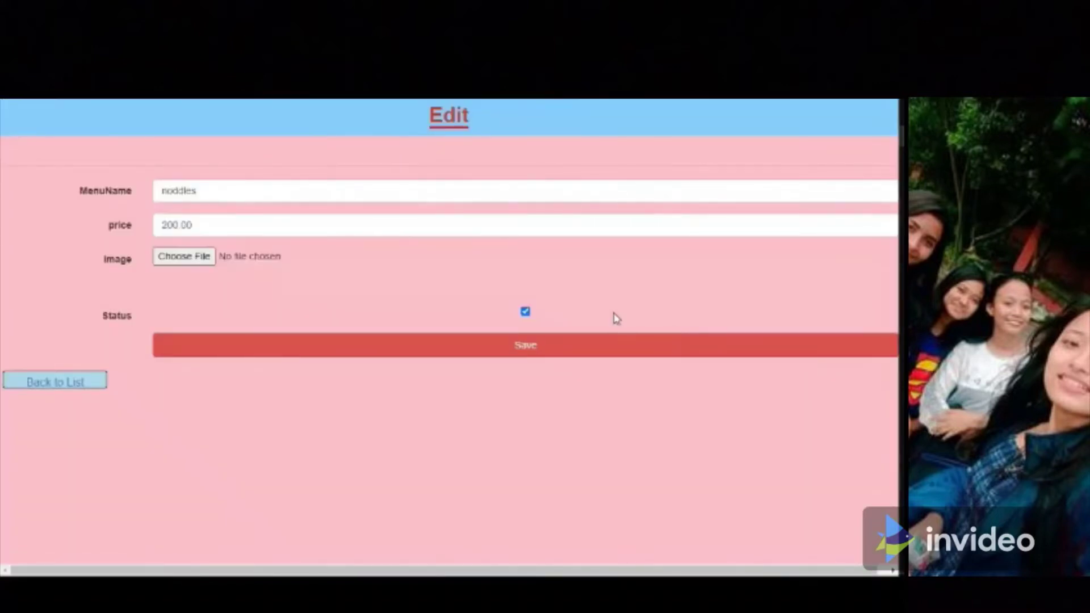
left_click(210, 192)
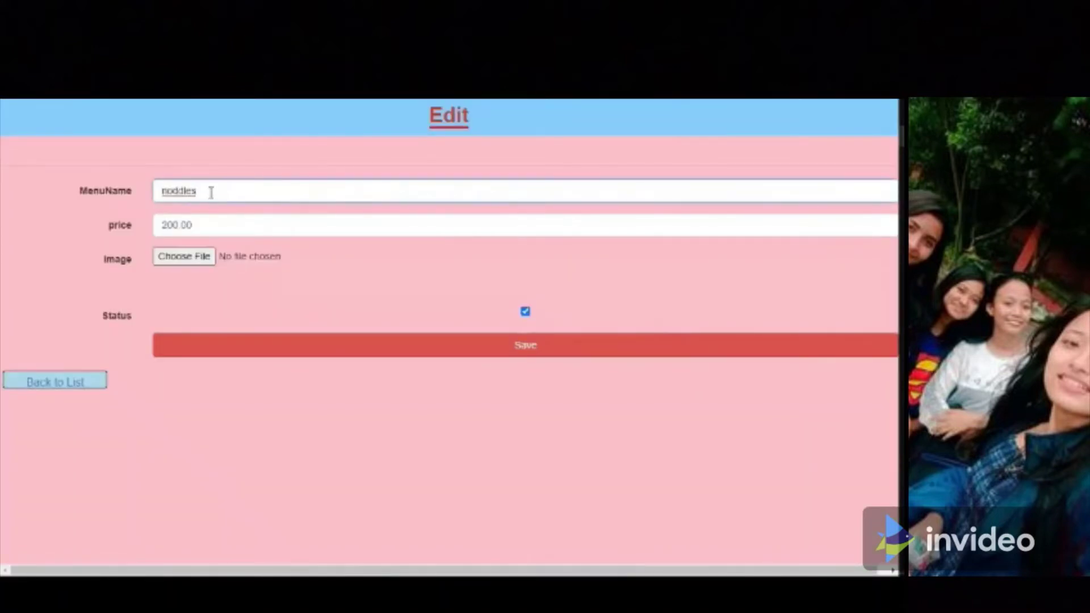
key("BackSpace")
key("BackSpace")
key("BackSpace")
key("BackSpace")
key("BackSpace")
key("BackSpace")
key("BackSpace")
type("noodl")
left_click(207, 226)
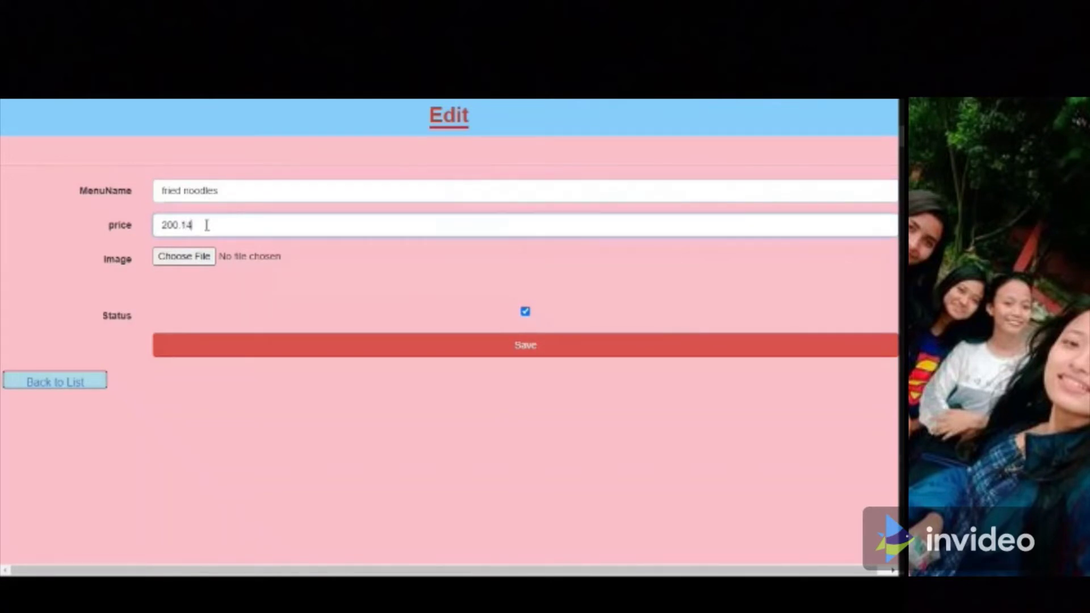
left_click(185, 259)
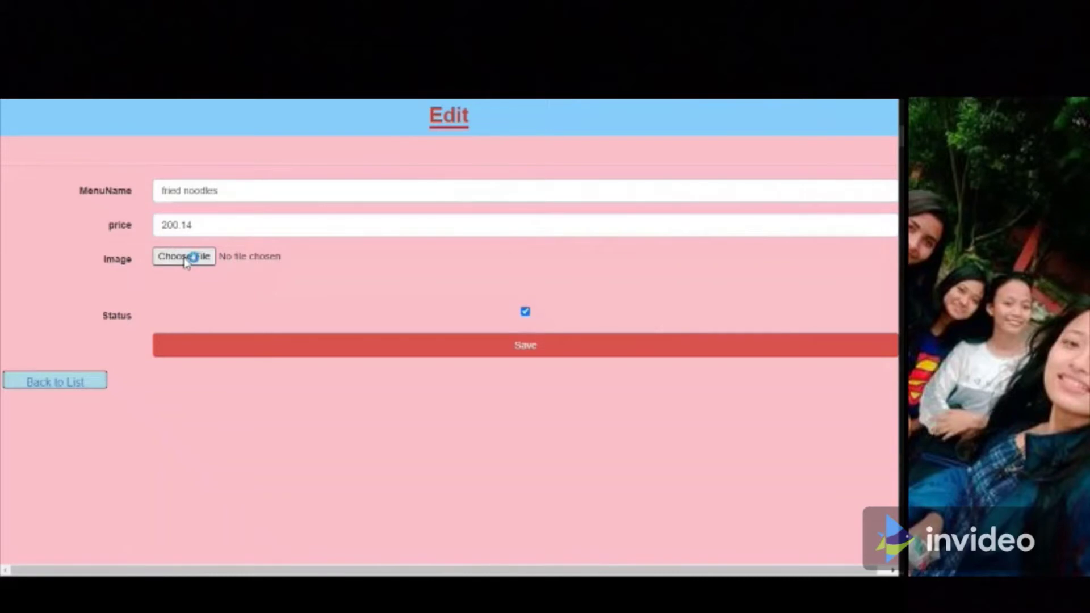
left_click(244, 234)
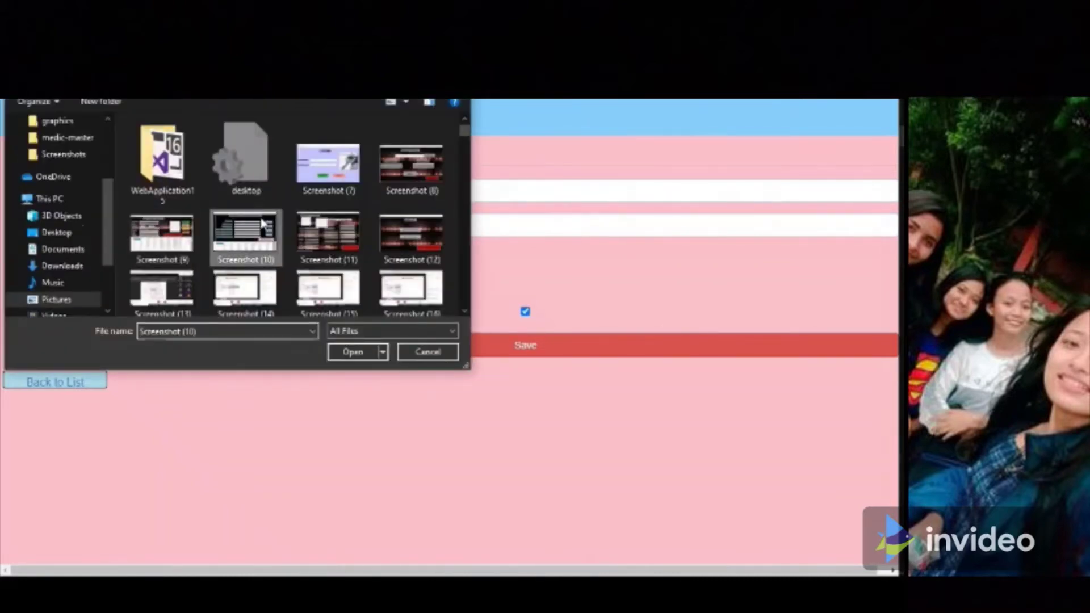
left_click(354, 351)
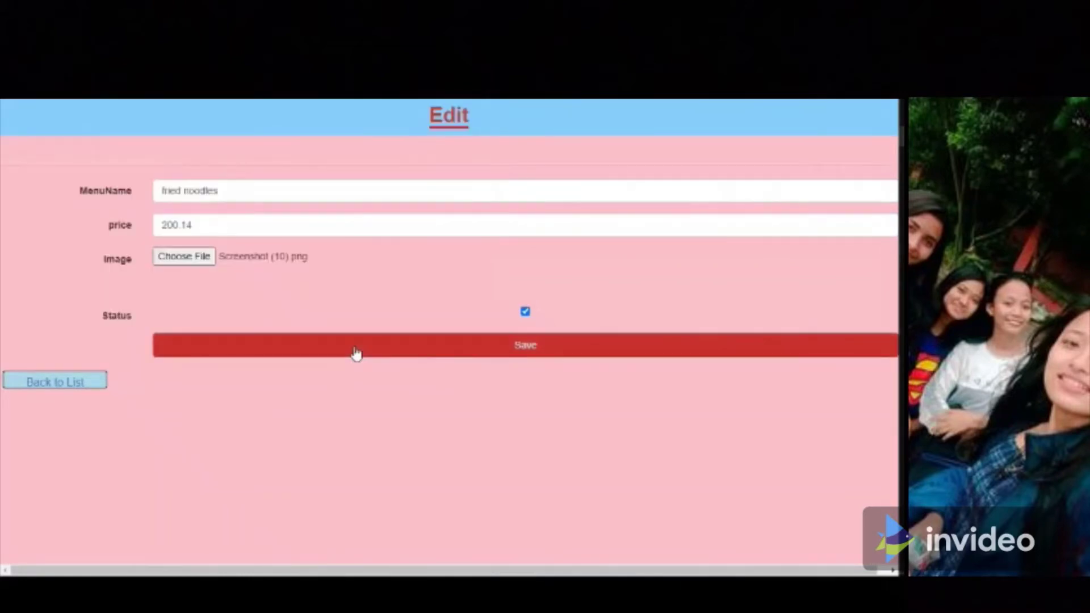
left_click(371, 353)
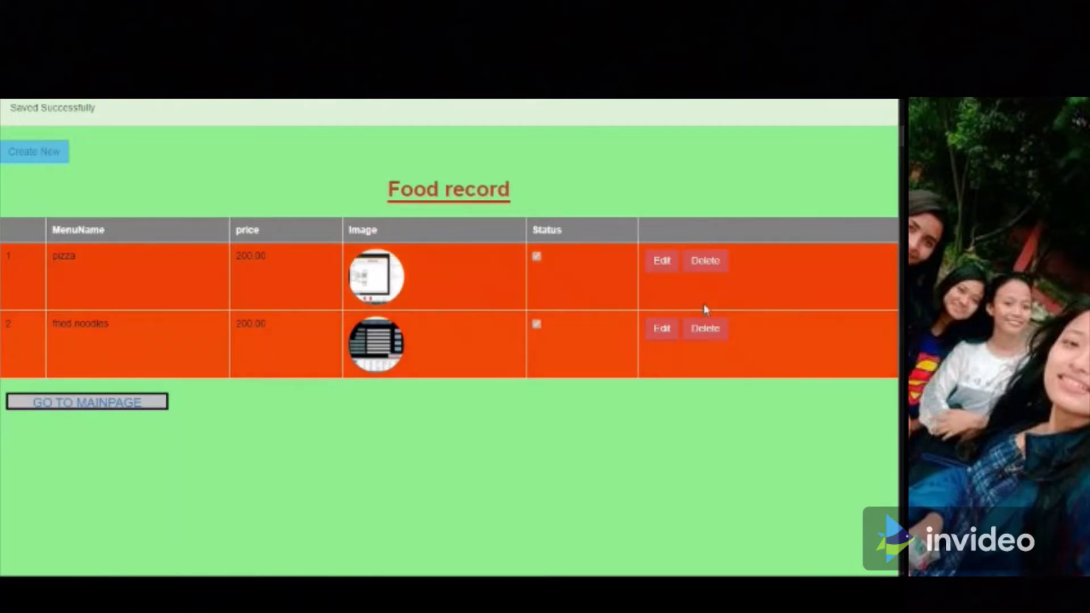
Delete the fried noodles record with confirmation, then return to the main page
left_click(697, 332)
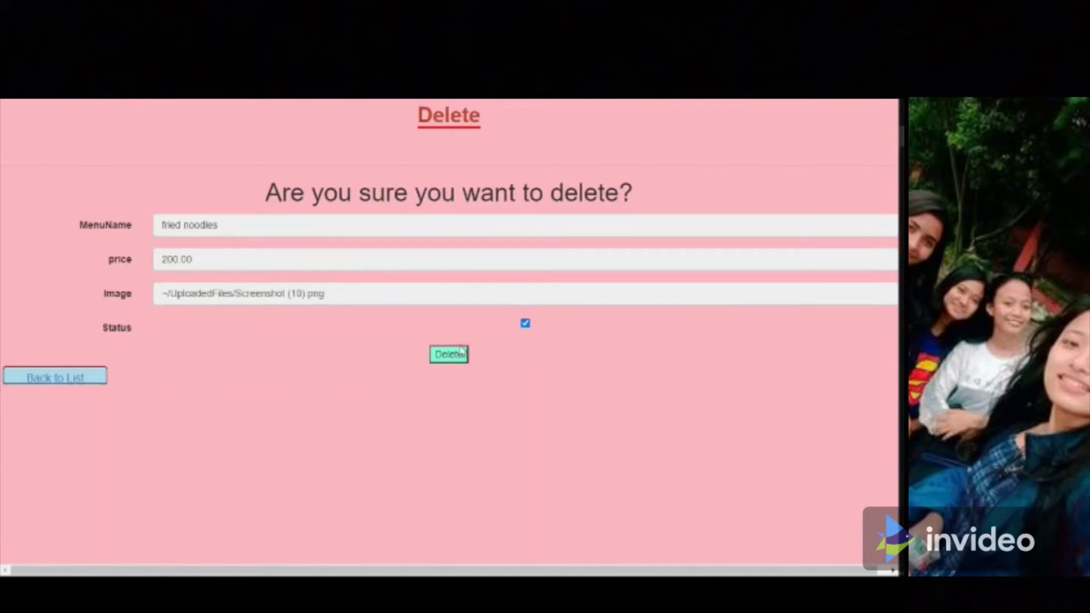
left_click(460, 354)
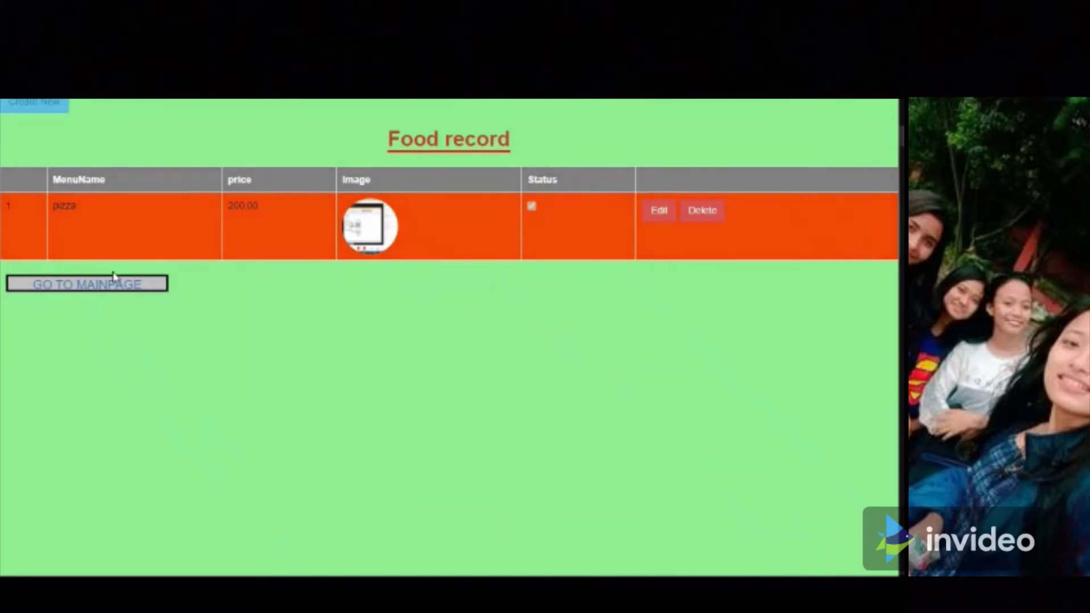
left_click(106, 289)
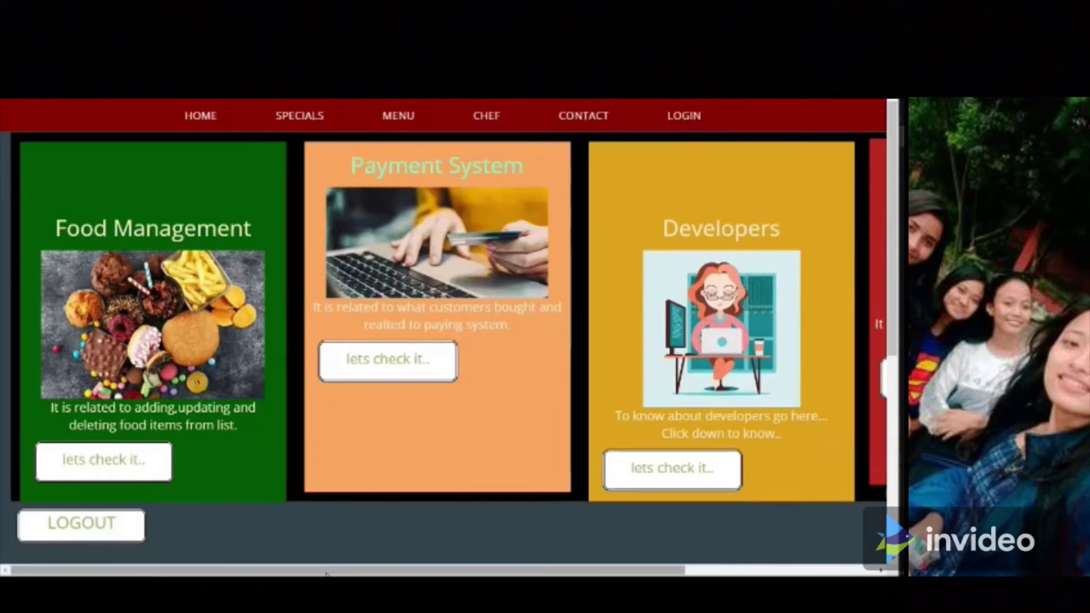
Glance at the food records list, return, and open the Payment System card's payment page
scroll(326, 568, "right", 2)
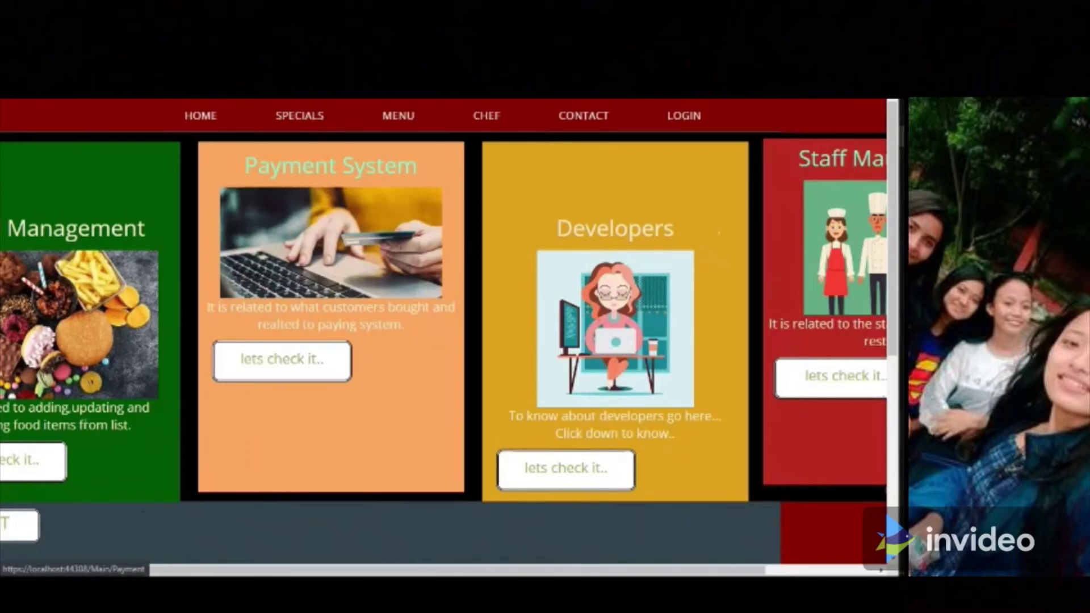
left_click(29, 461)
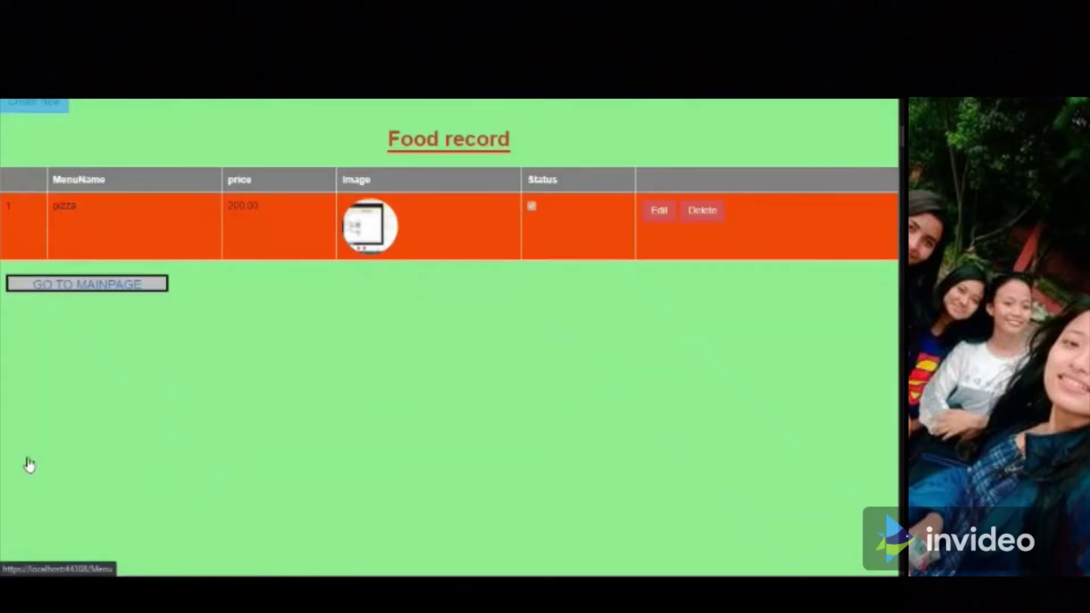
left_click(87, 285)
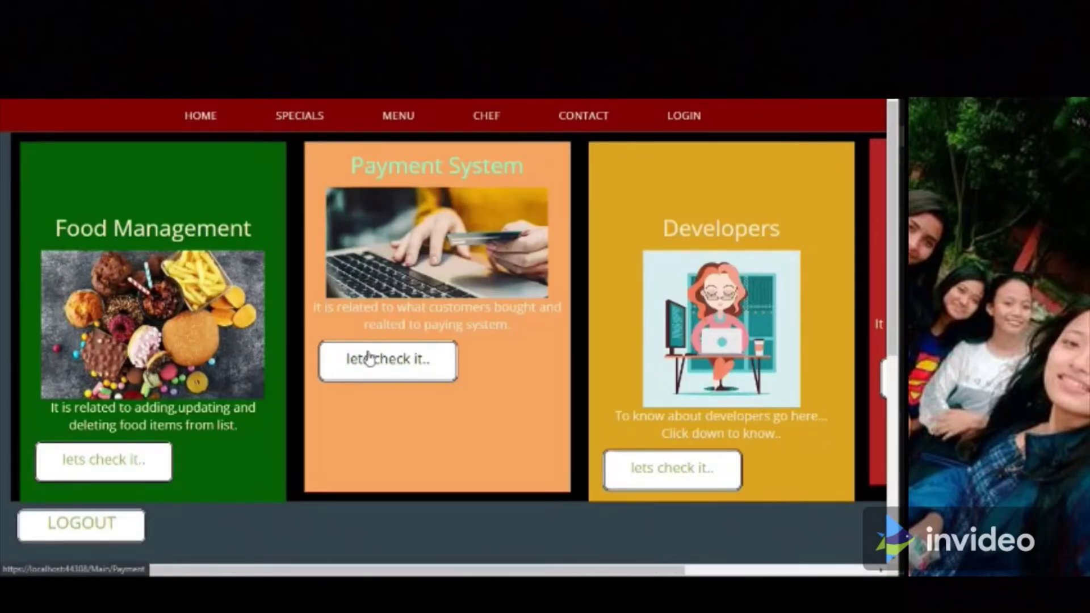
left_click(369, 358)
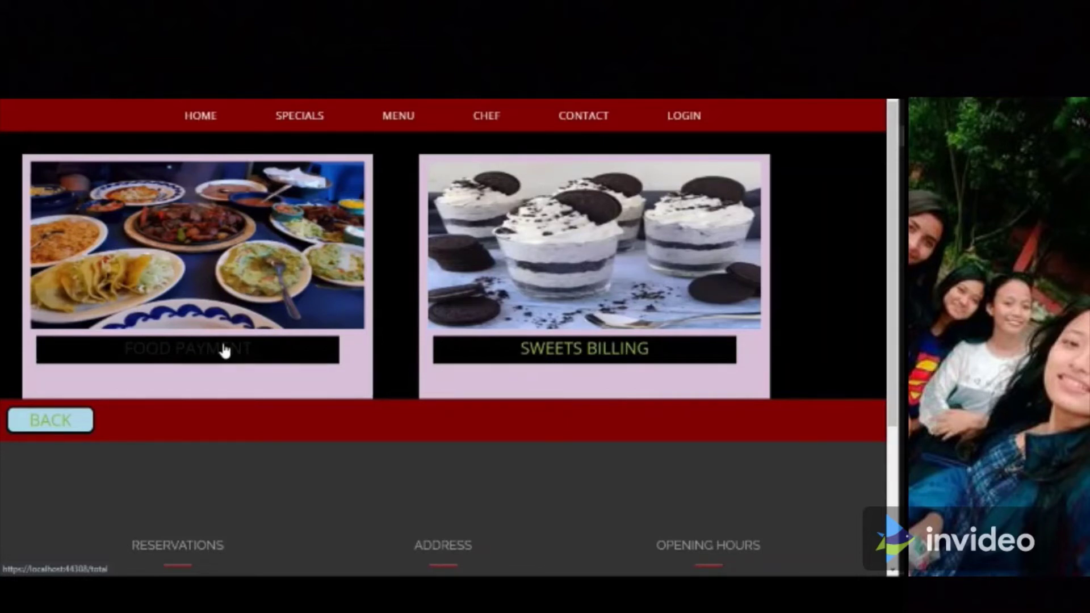
Open the food billing records, showing two pizza bills totalling 1425, and start a new bill
left_click(225, 351)
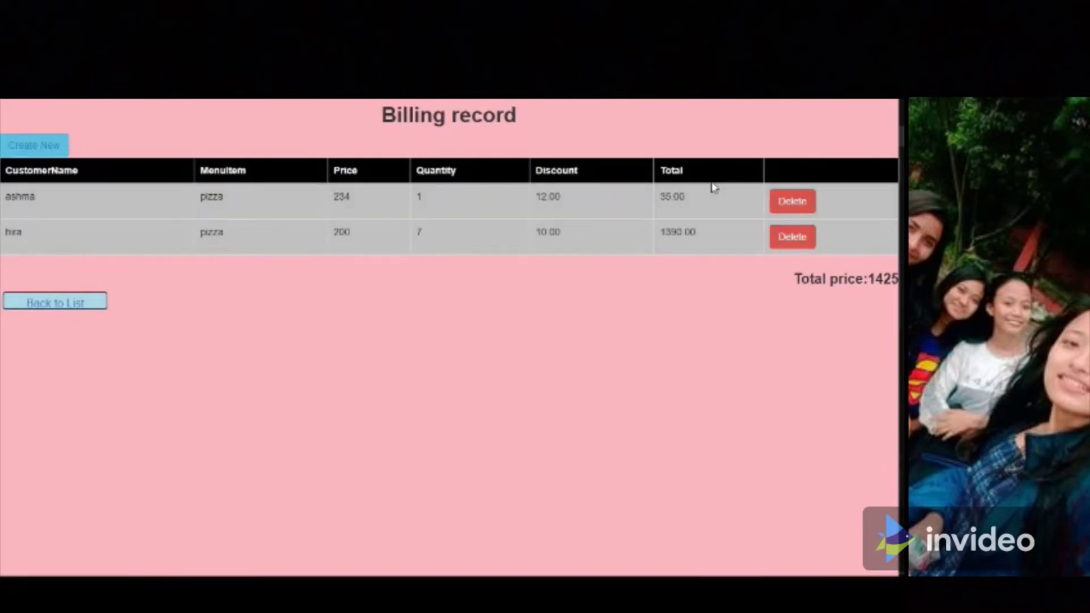
left_click(44, 147)
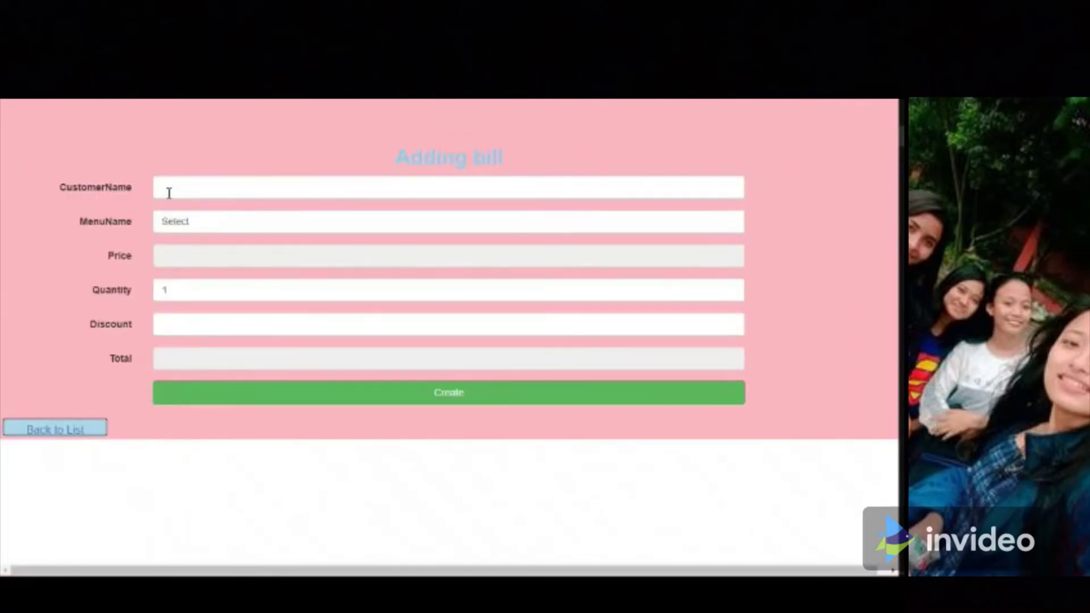
Enter the customer's name and save a pizza bill with quantity 4, discount 30, total 770.00
left_click(177, 192)
type("bishaka")
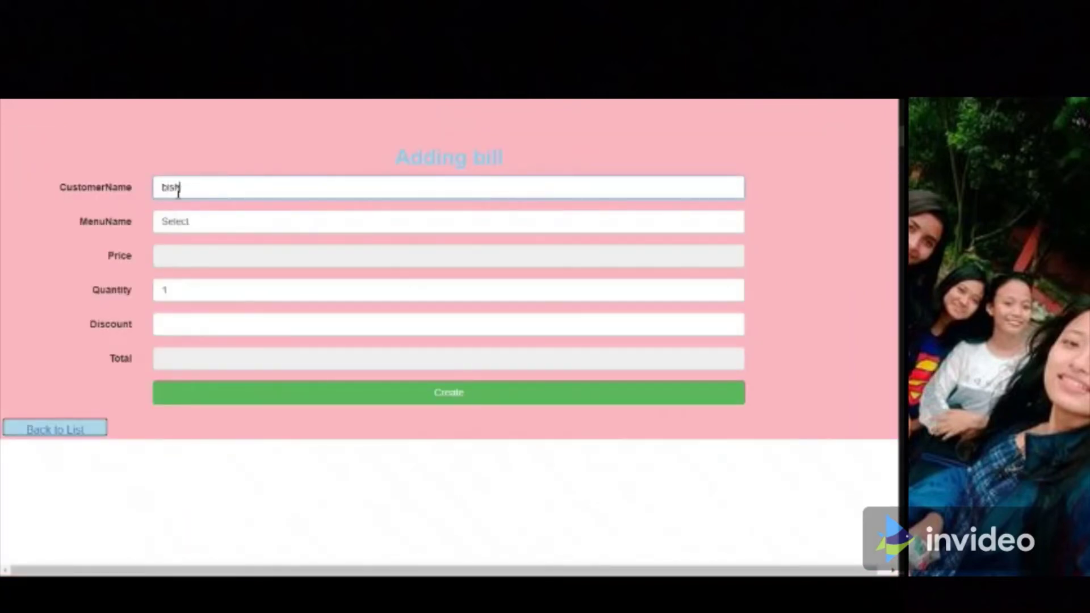
left_click(228, 228)
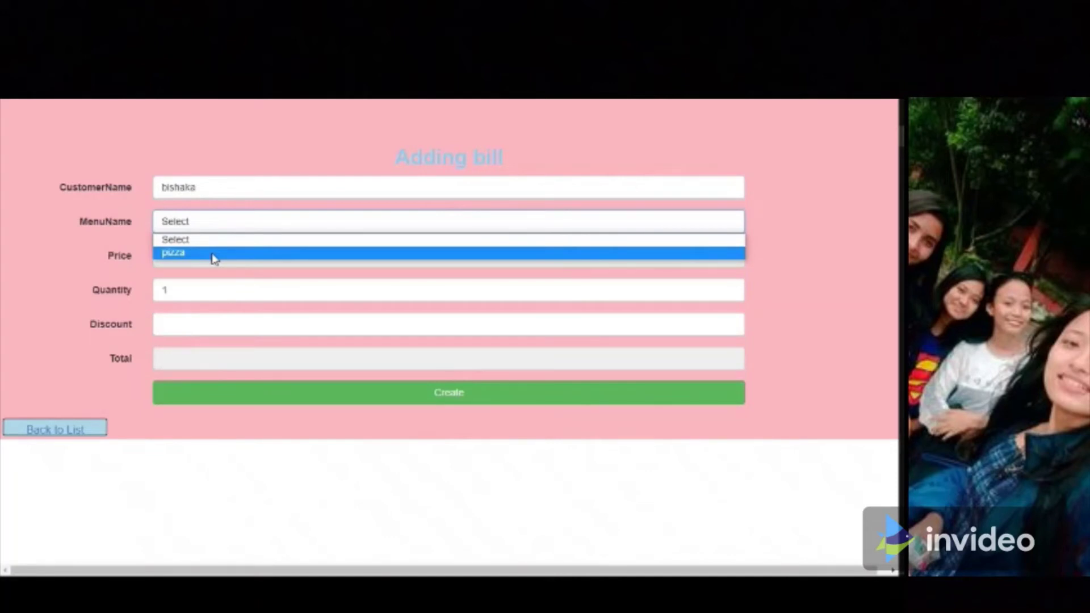
left_click(214, 254)
left_click(202, 260)
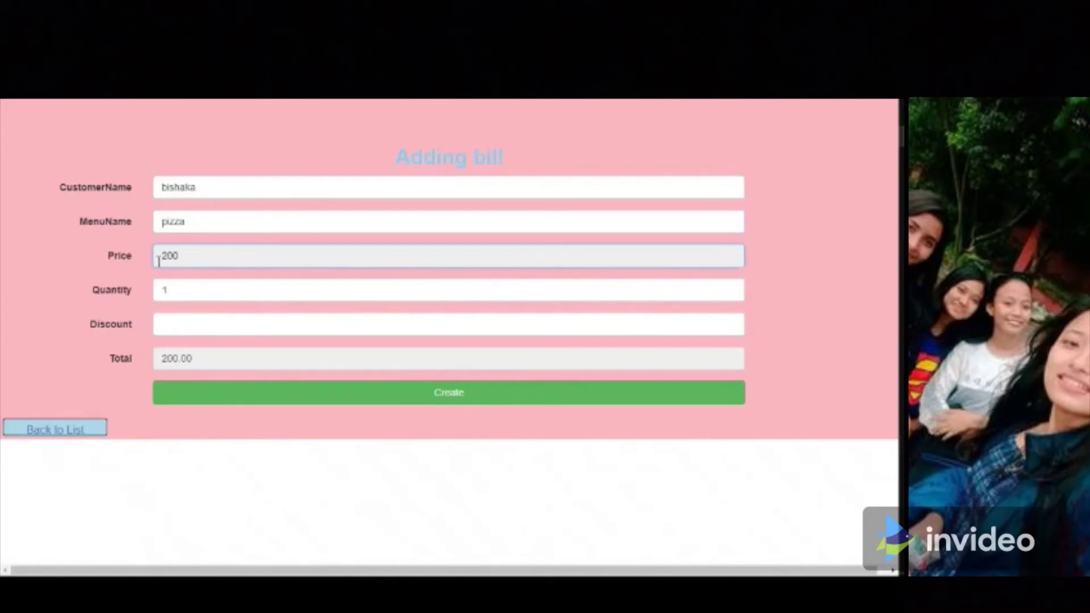
left_click(180, 289)
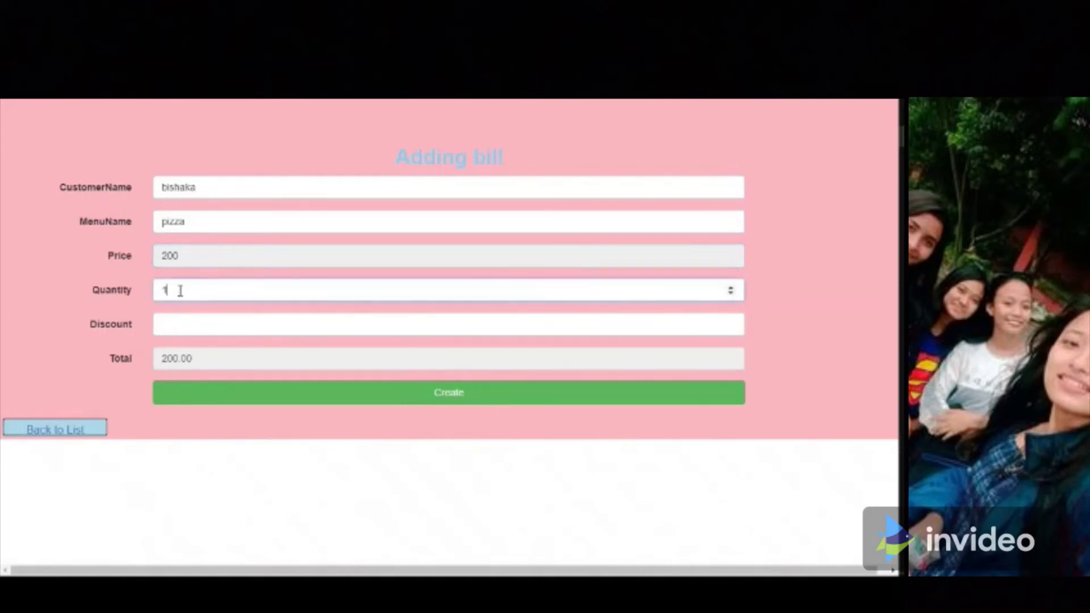
left_click(731, 287)
left_click(169, 323)
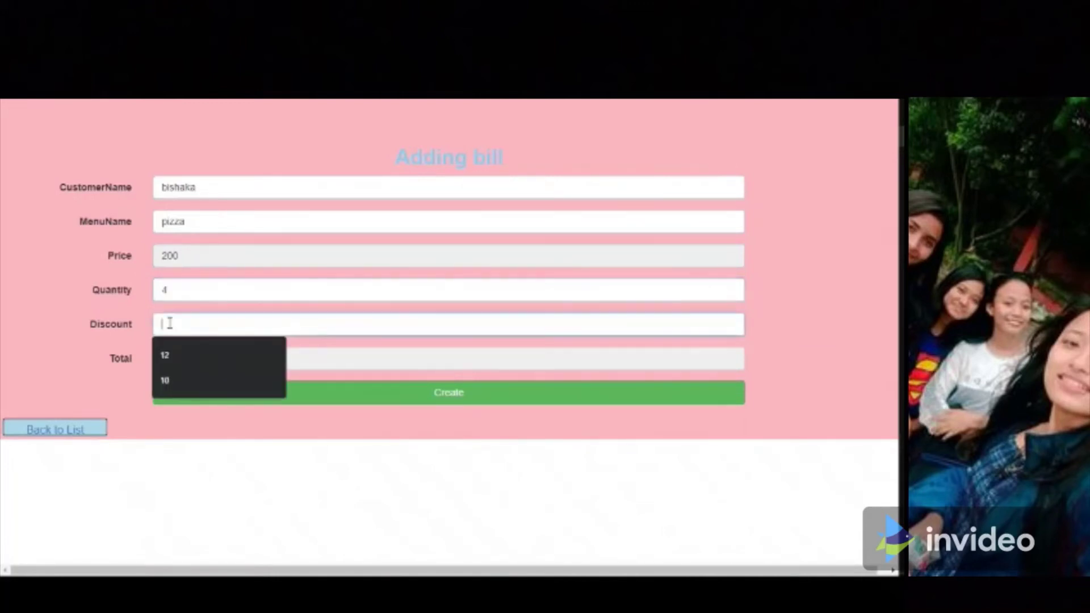
type("30")
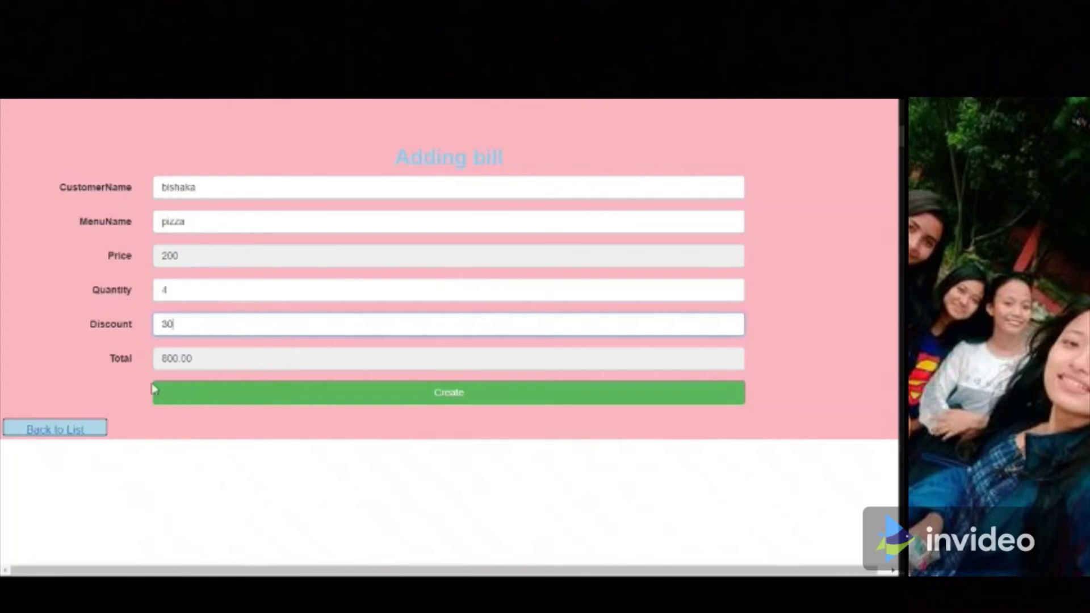
left_click(319, 388)
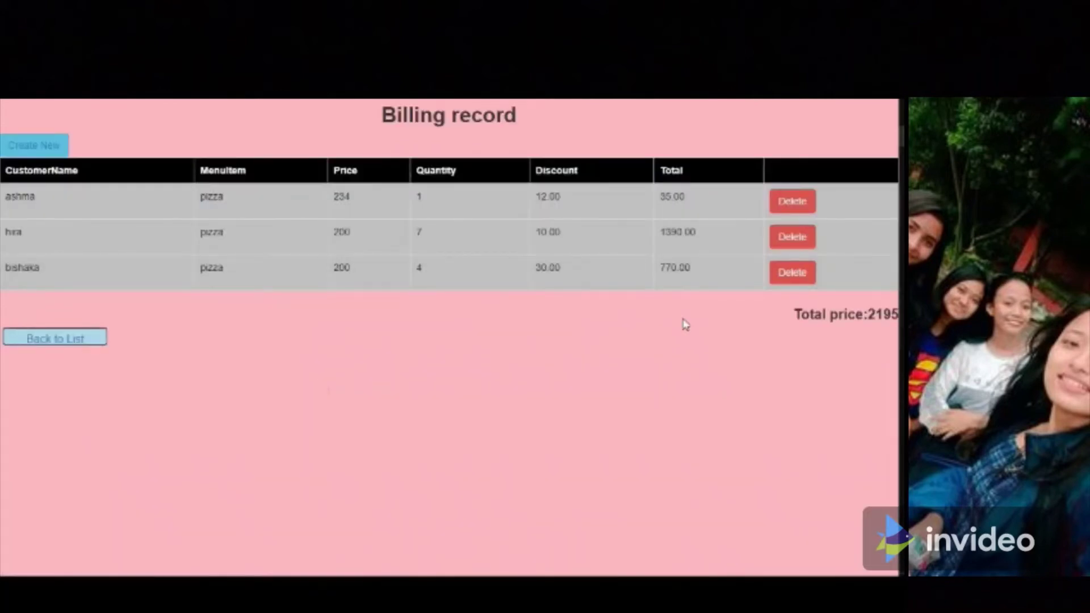
Delete the quantity-4 pizza bill, bringing the total price back to 1425
left_click(812, 280)
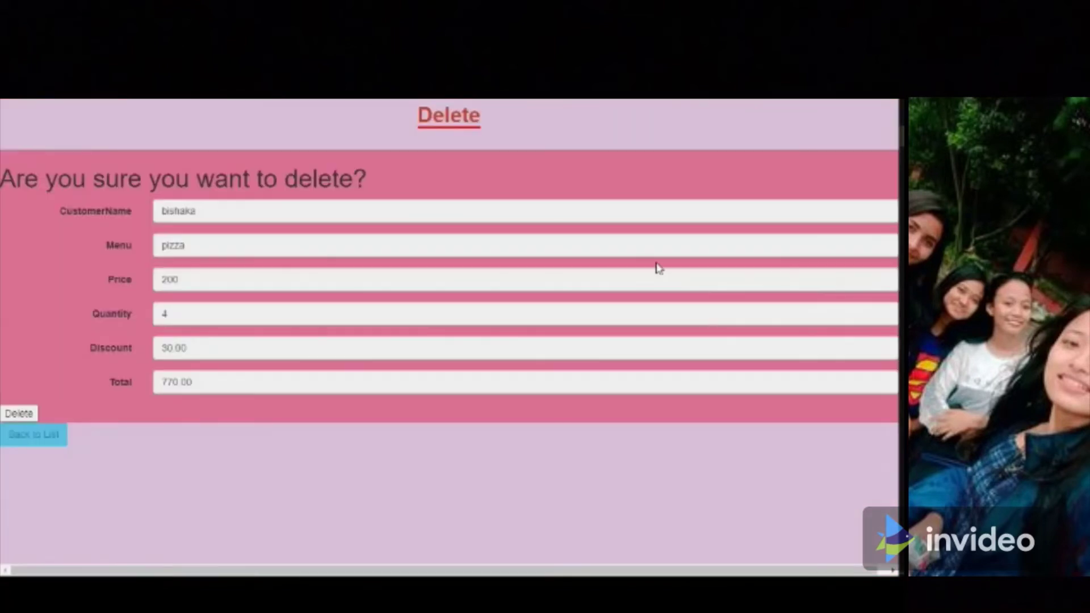
left_click(20, 415)
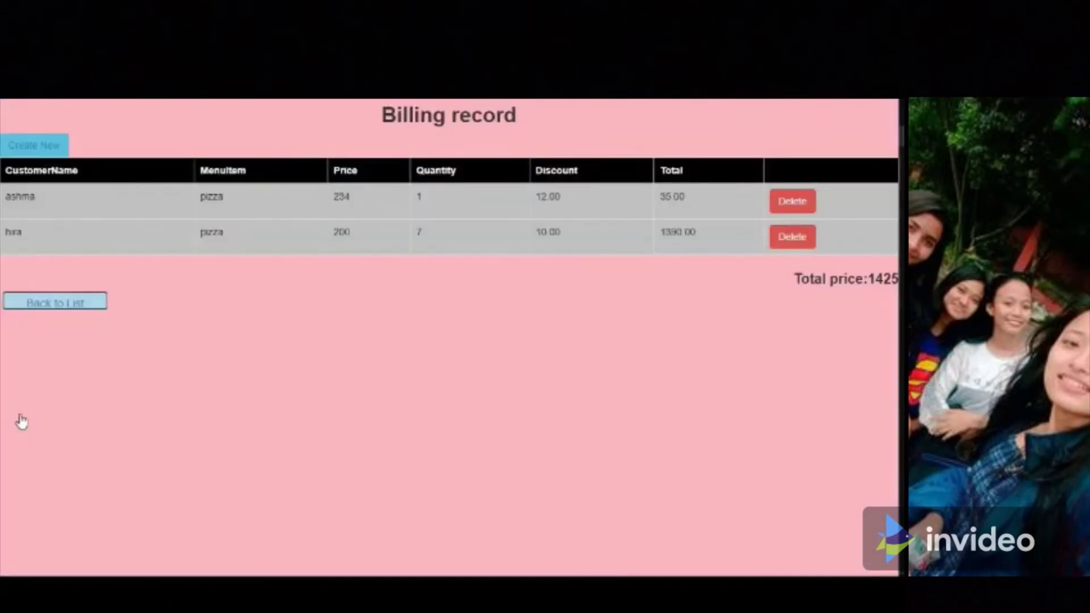
Go back to the payment options and open the Sweets Billing page
left_click(57, 304)
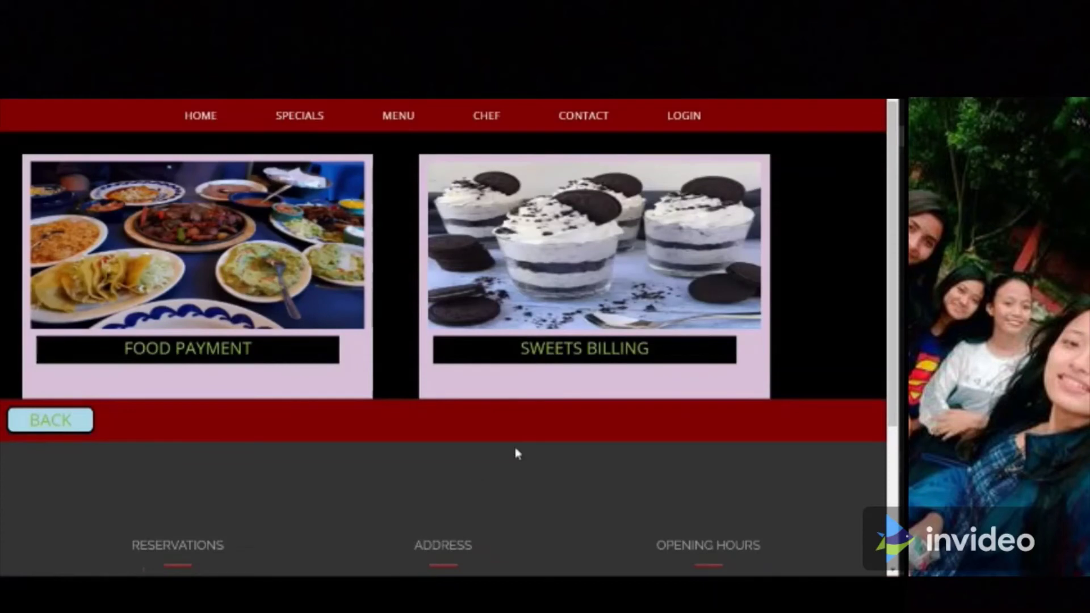
left_click(563, 361)
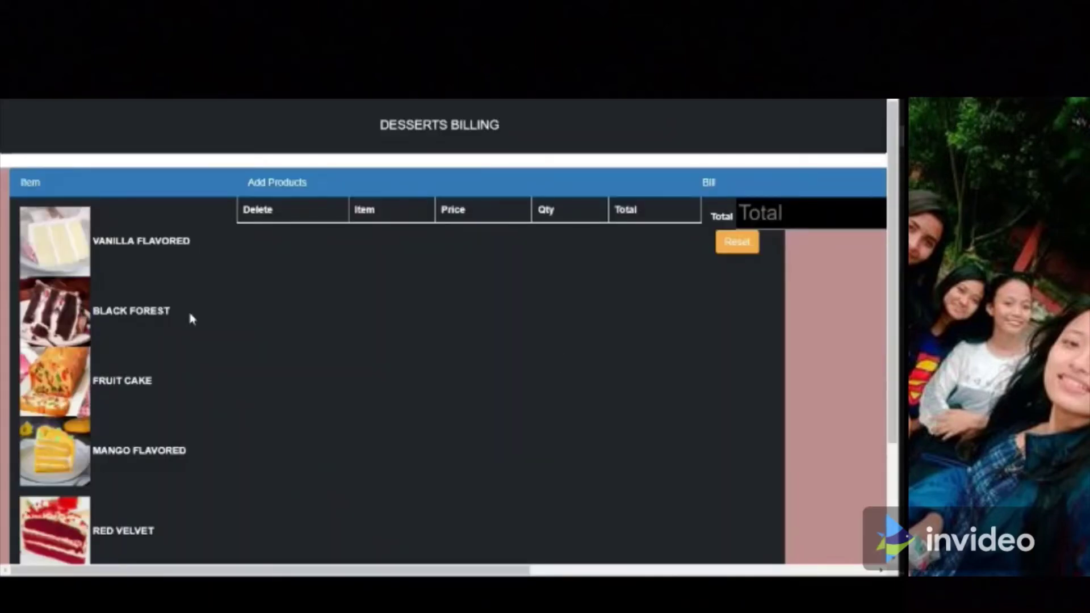
left_click_drag(894, 227, 896, 367)
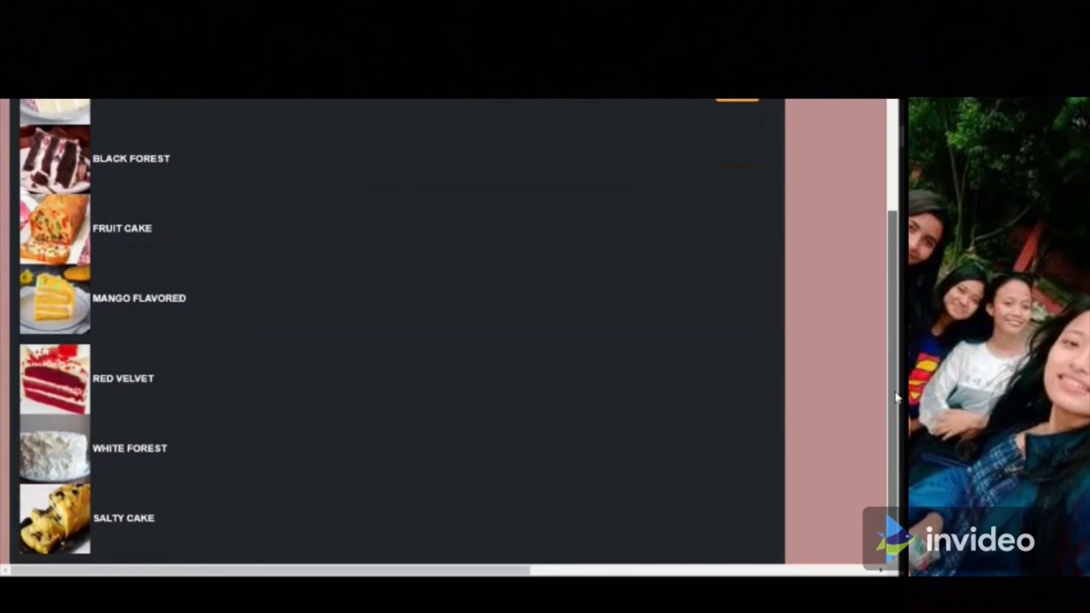
left_click_drag(895, 397, 895, 320)
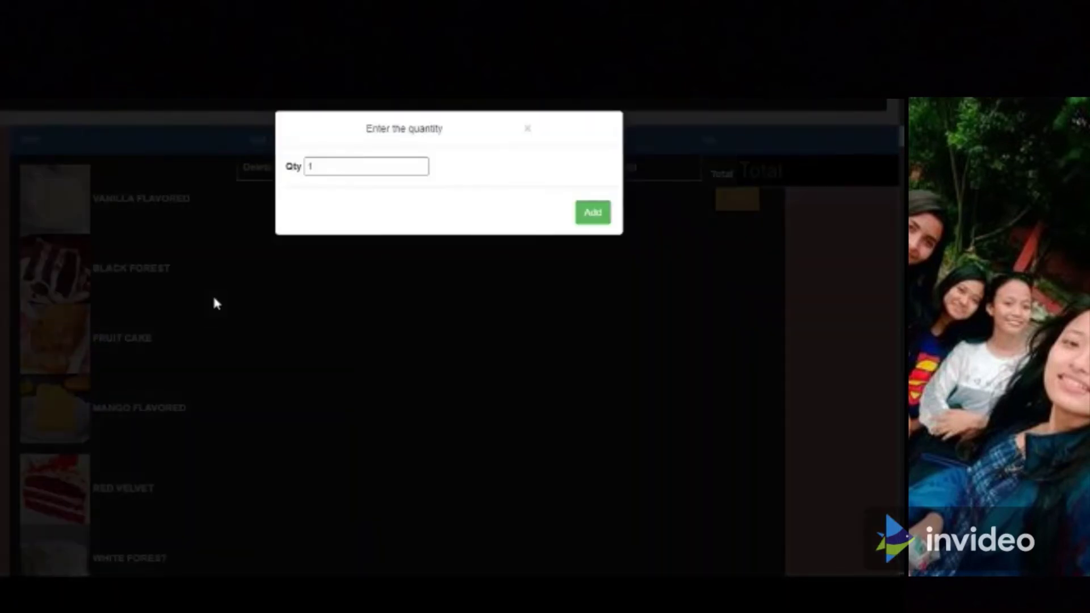
Add three each of Fruit Cake and Black Forest, then delete Black Forest and reset the bill
left_click(422, 167)
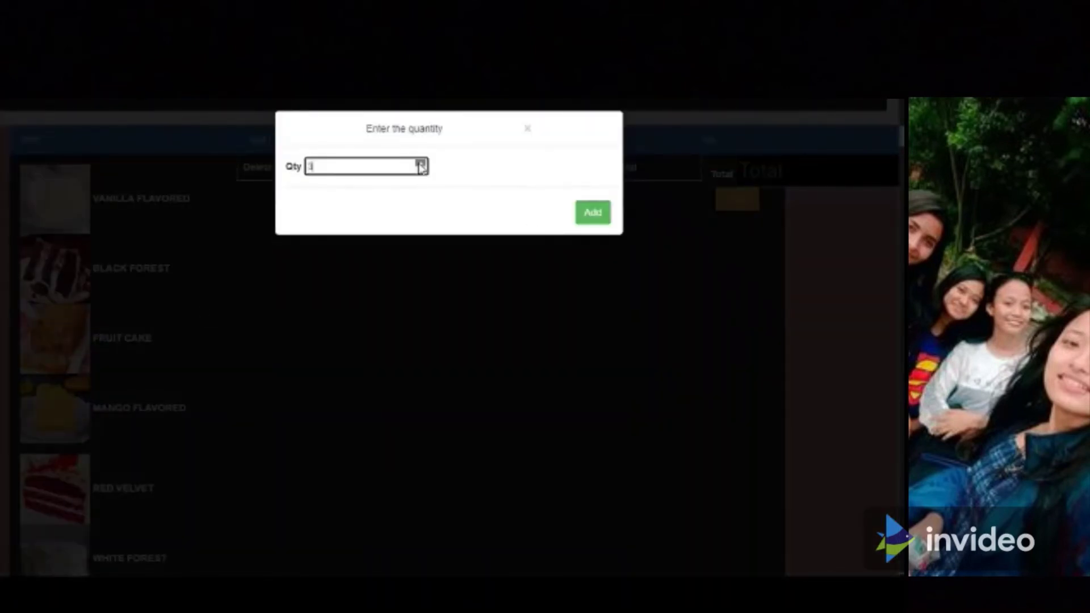
left_click(592, 217)
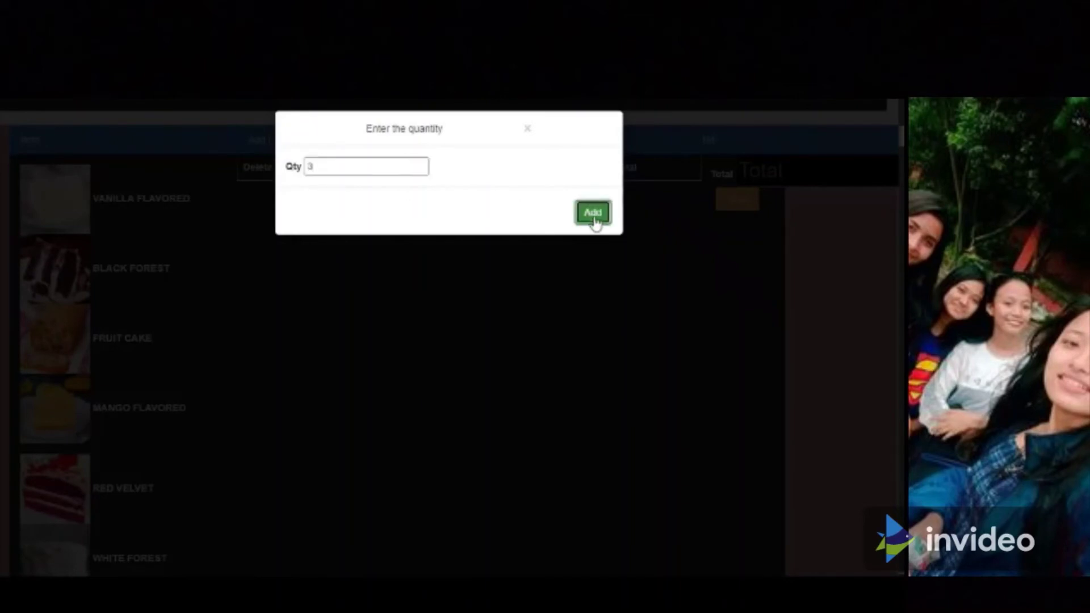
left_click(526, 130)
left_click(45, 284)
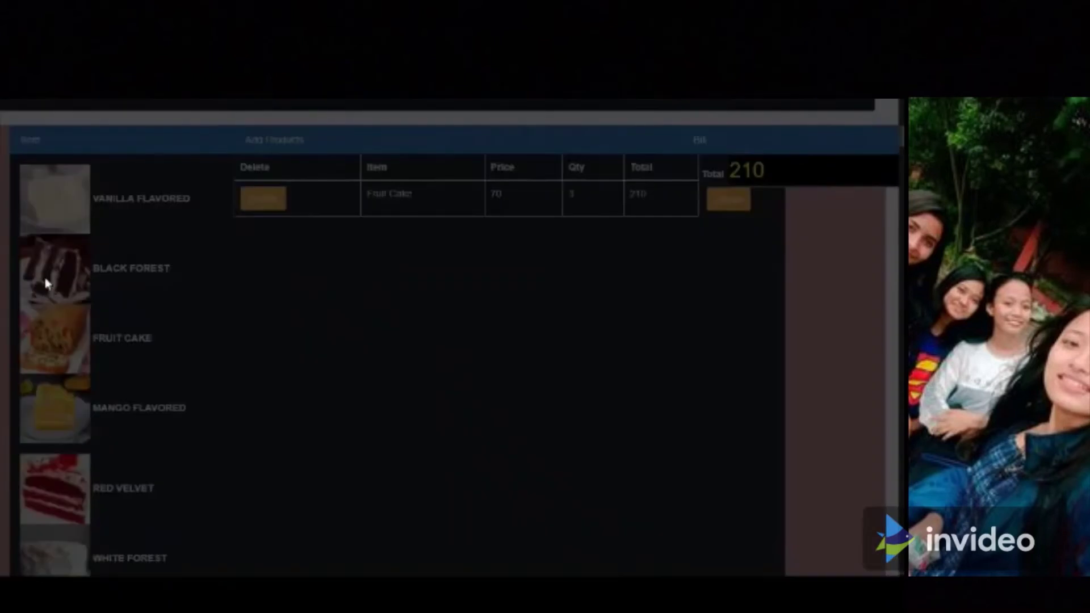
left_click(592, 212)
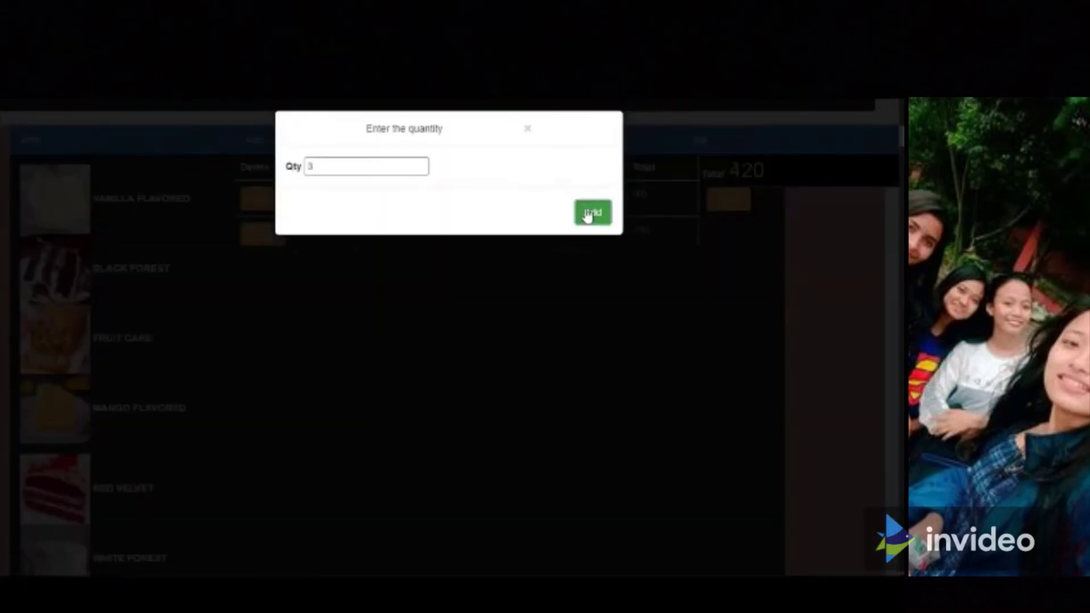
left_click(527, 128)
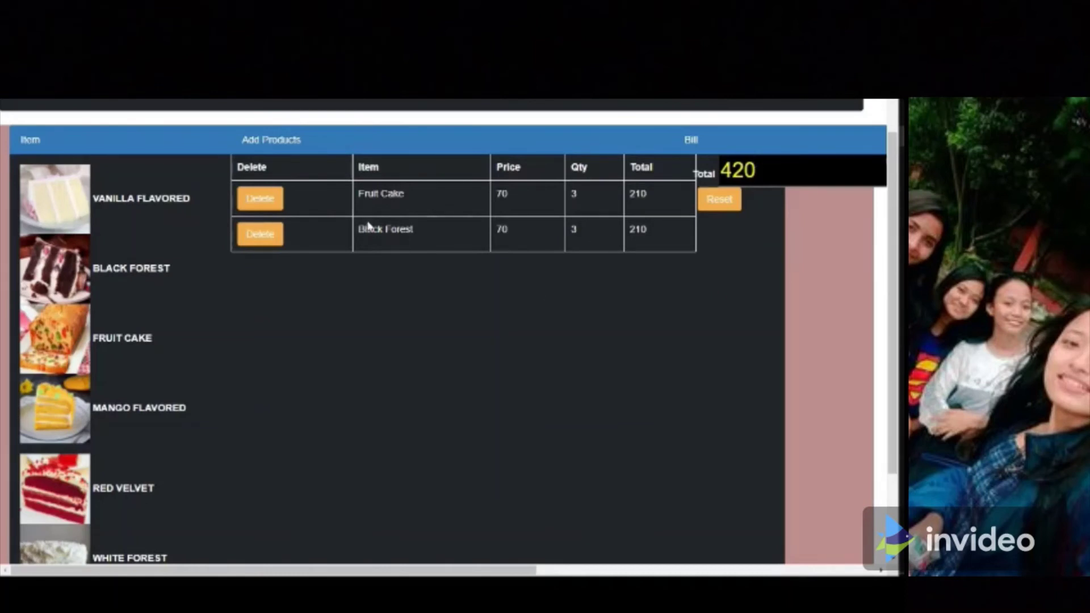
left_click(277, 236)
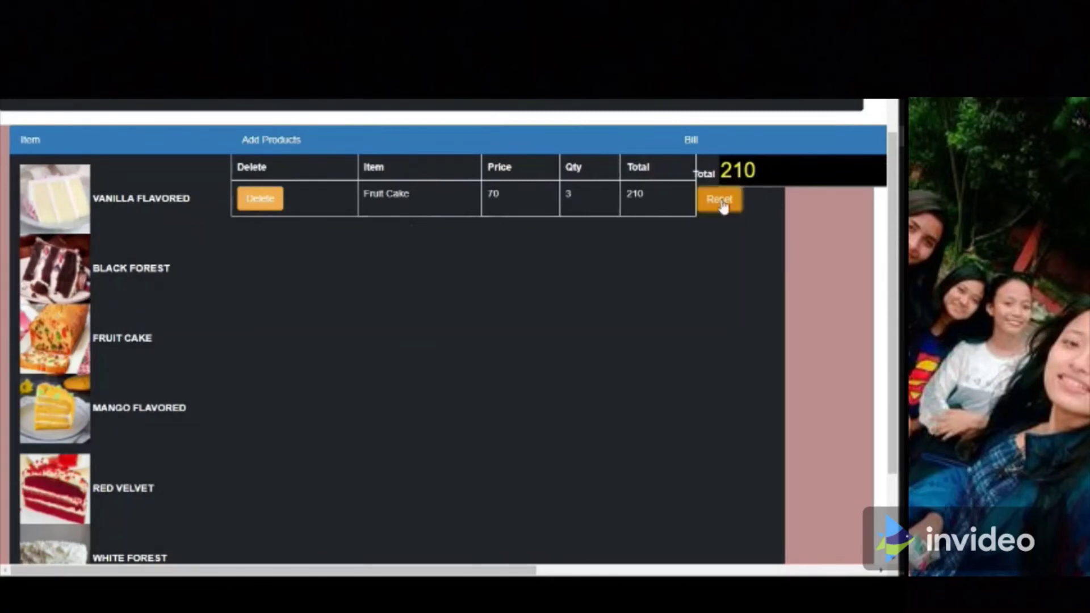
left_click(723, 206)
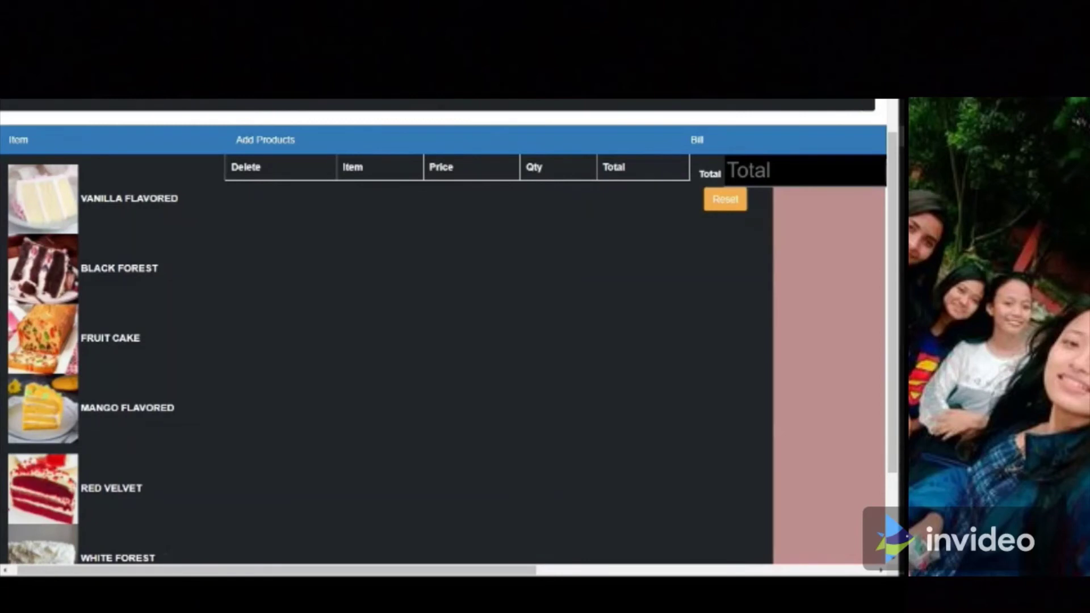
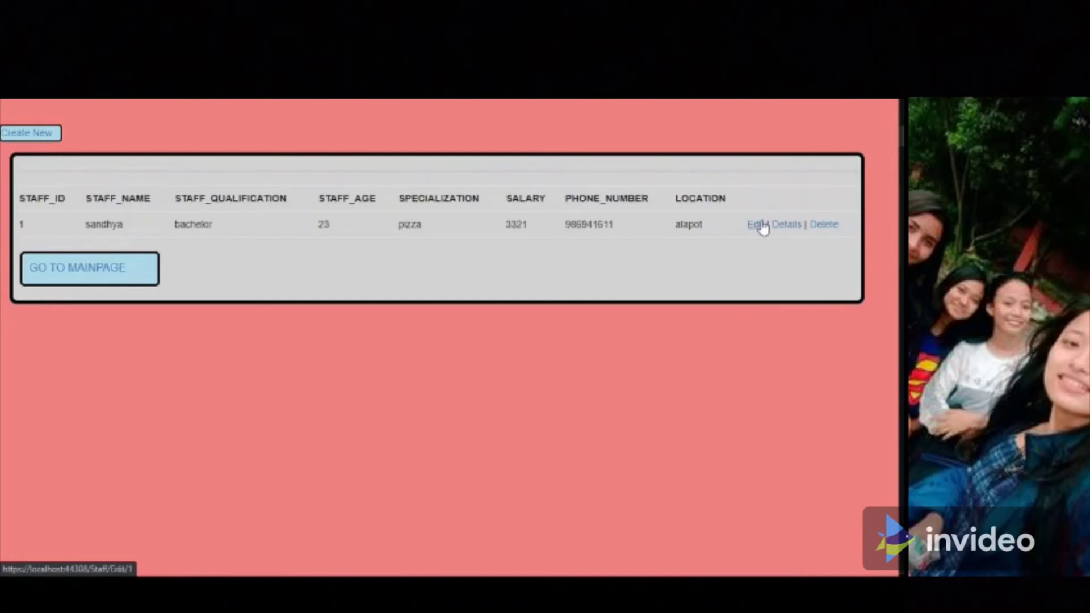
Start a new staff record with ID 34, the staff member's name, bachelor qualification and age 19
left_click(16, 134)
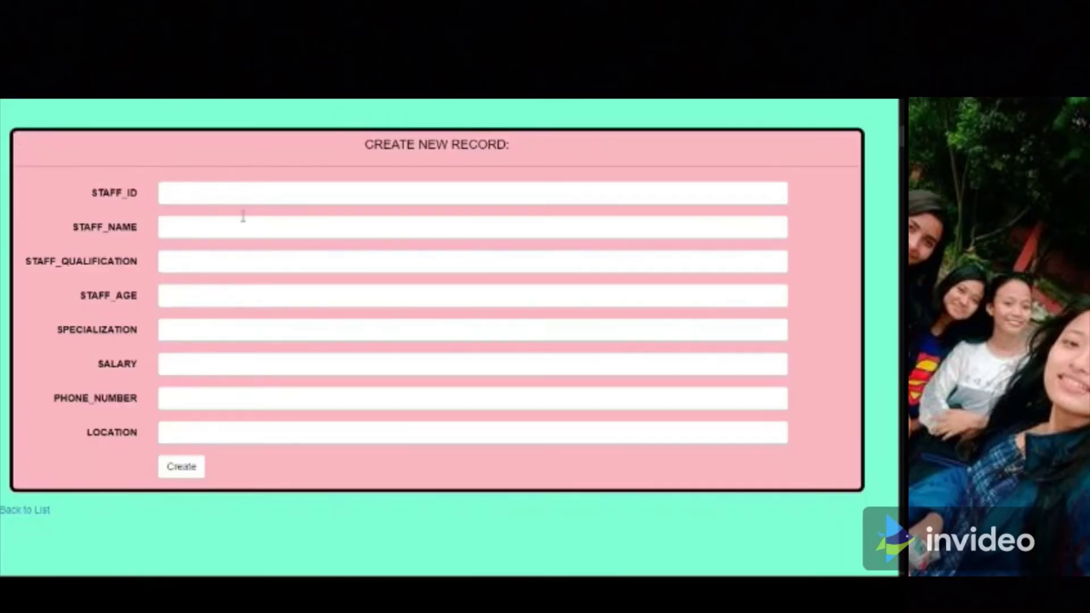
left_click(244, 198)
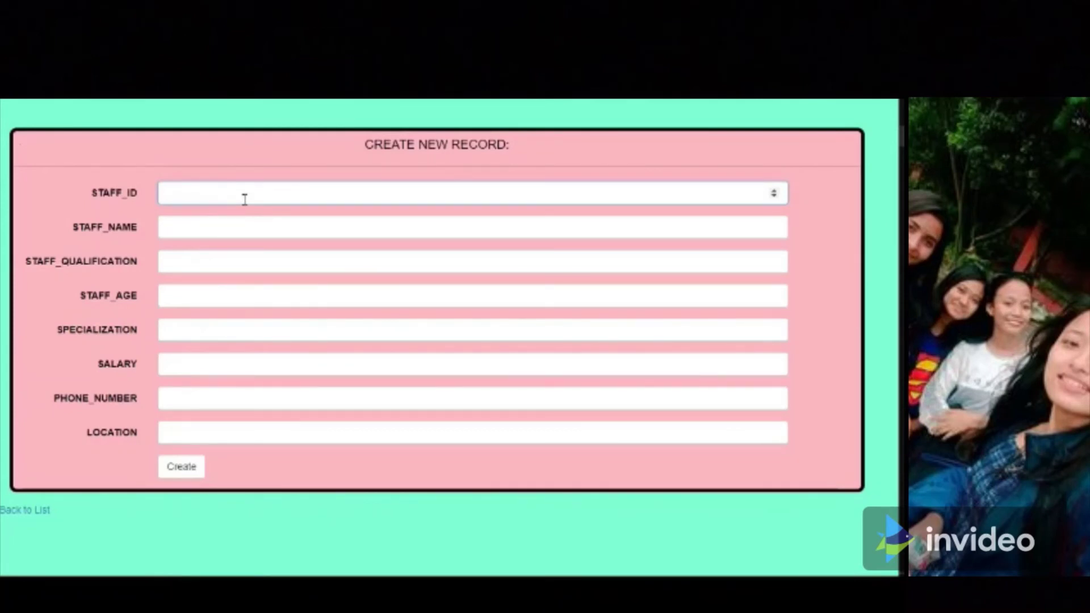
type("34")
left_click(231, 219)
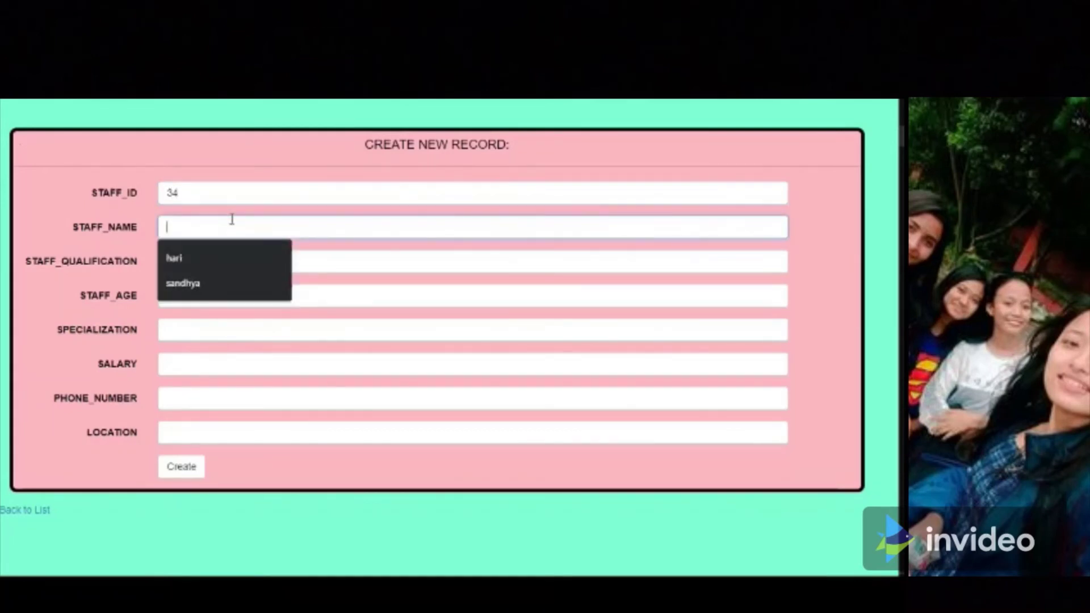
type("saksi")
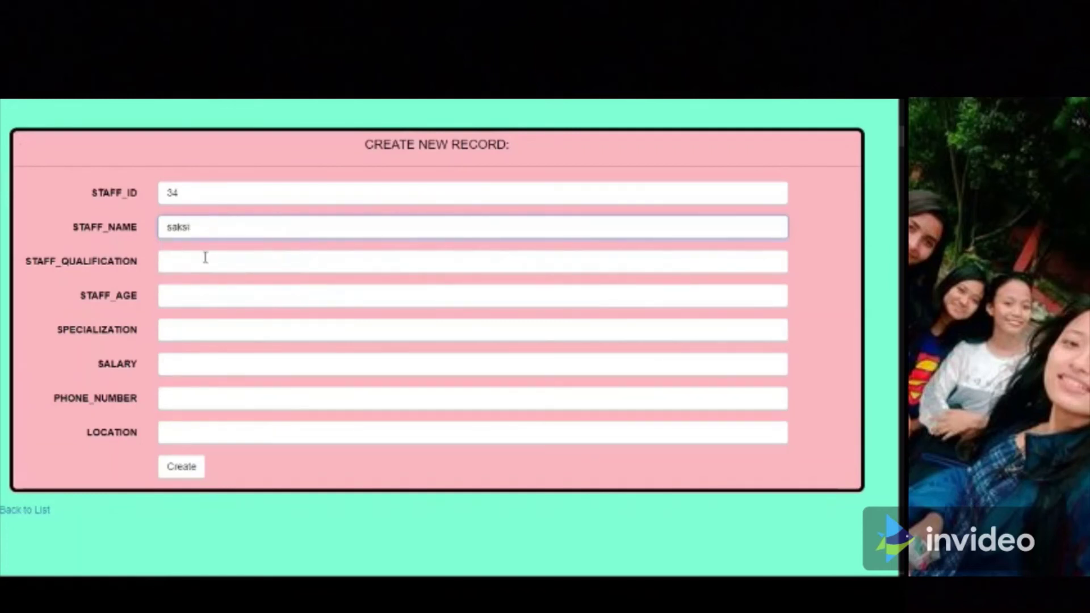
left_click(205, 257)
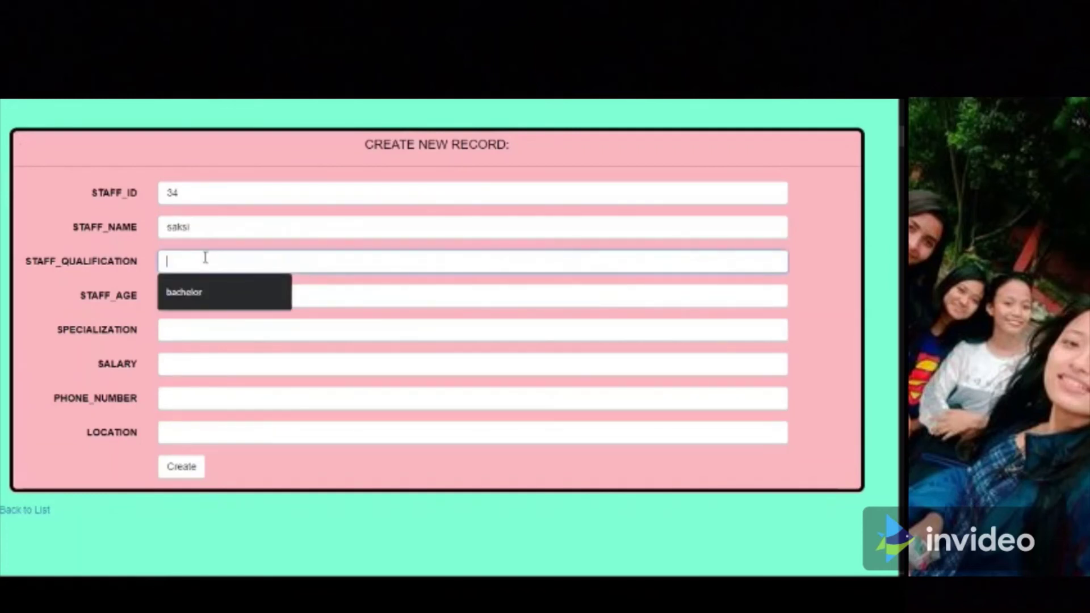
left_click(195, 293)
left_click(195, 293)
type("1")
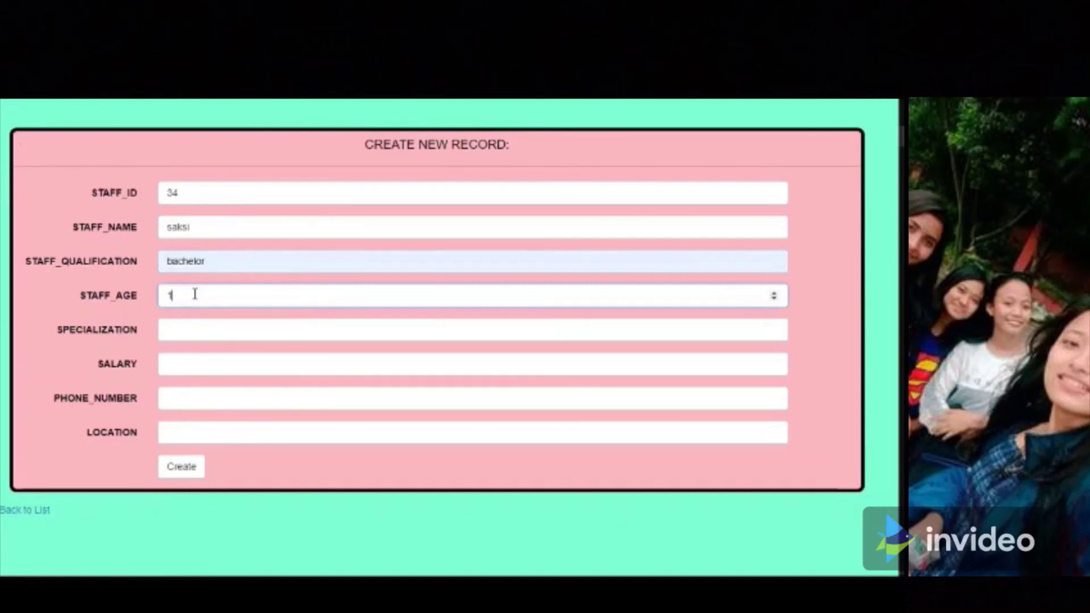
type("9")
Add salad specialization, salary 40000, a phone number and location alapot, then submit
left_click(191, 328)
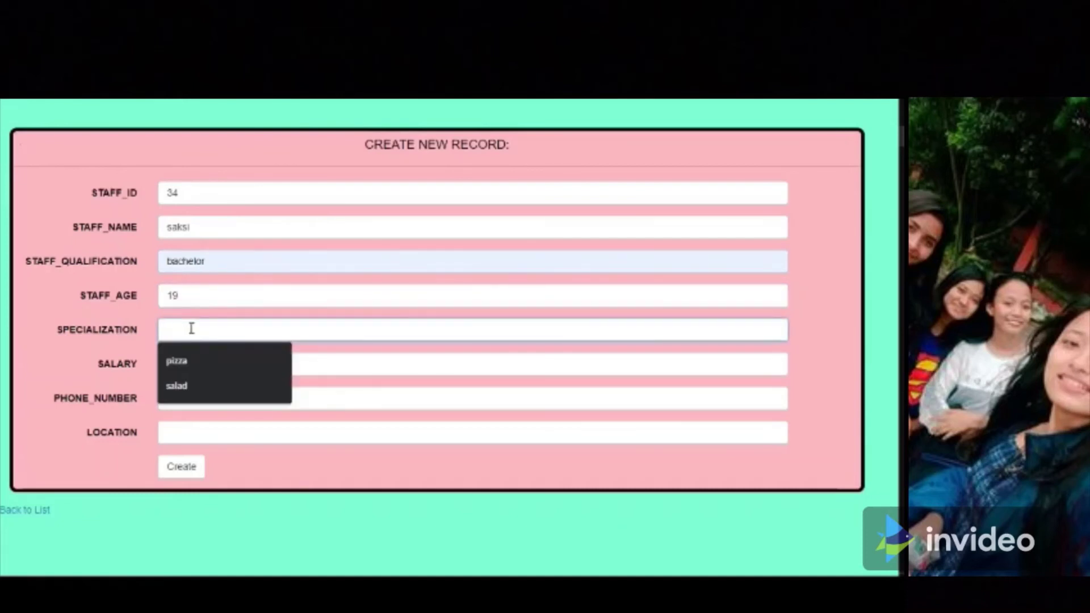
left_click(202, 385)
left_click(200, 365)
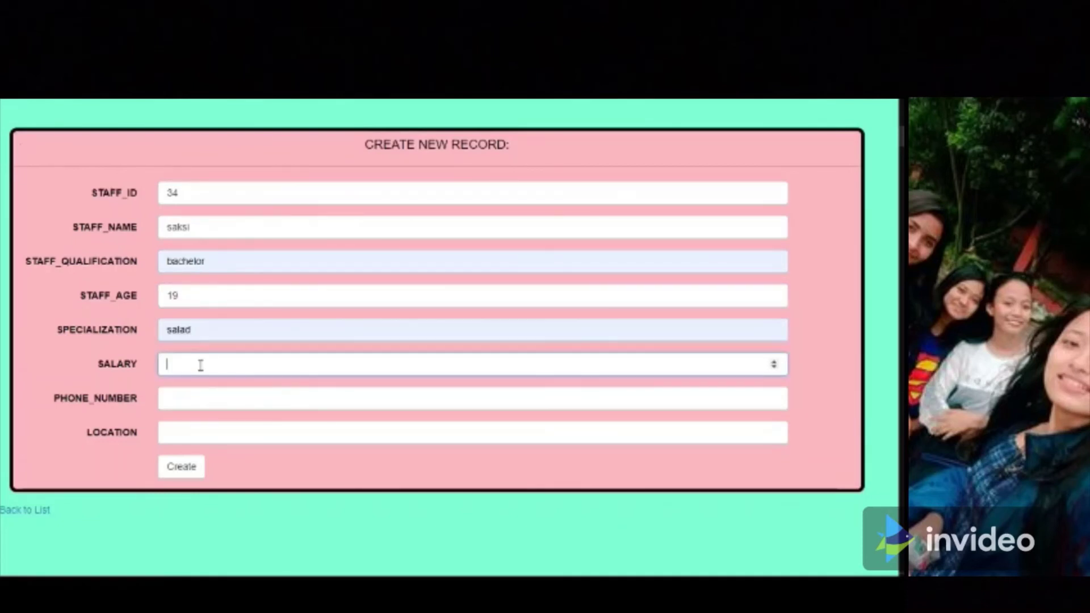
type("40000")
left_click(203, 396)
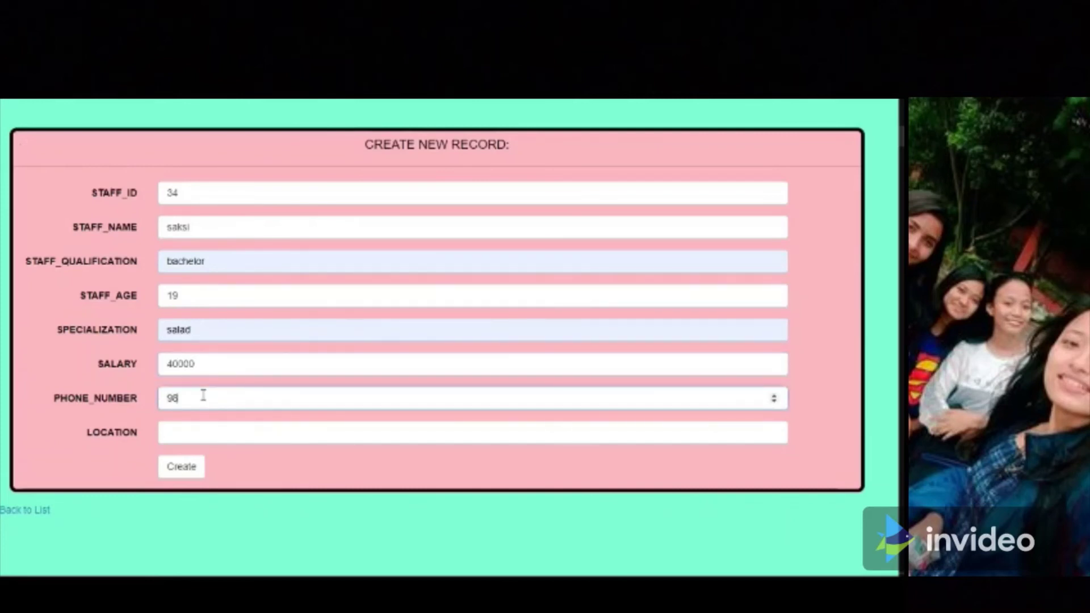
left_click(201, 434)
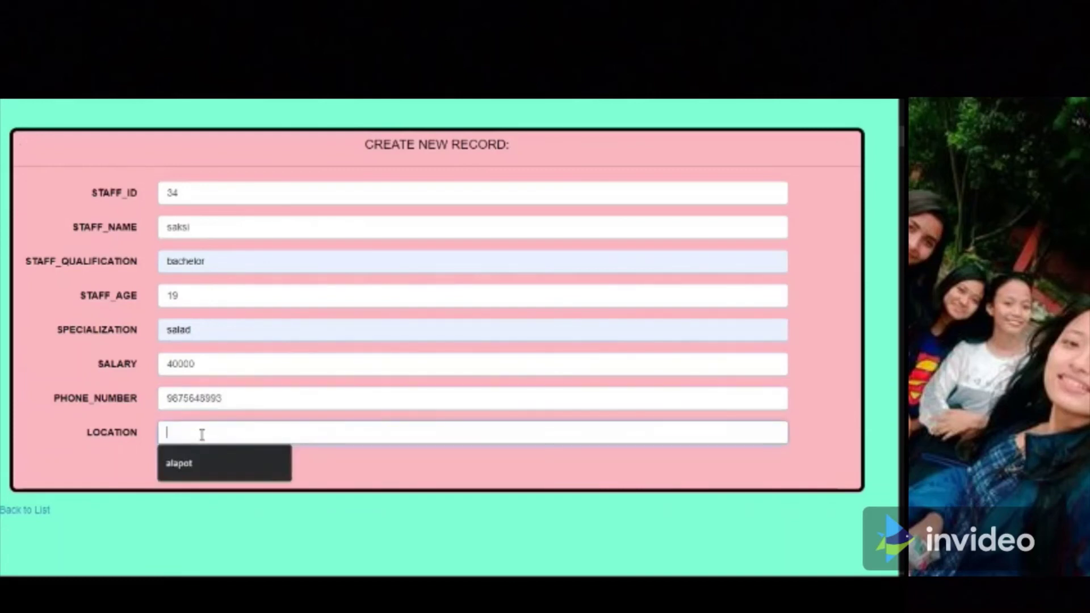
left_click(196, 464)
left_click(182, 471)
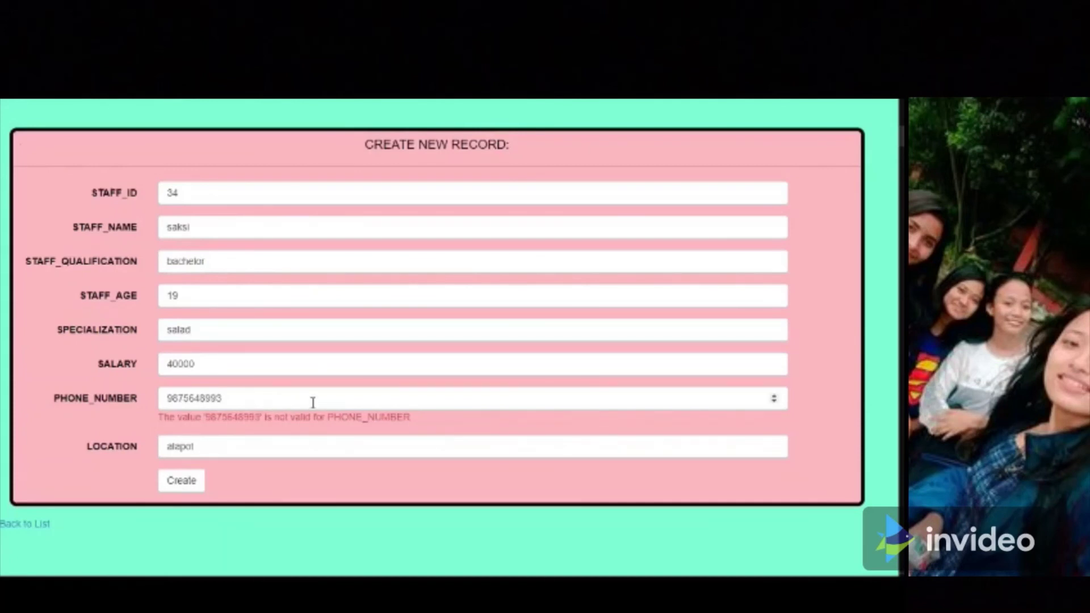
Correct the phone number after the validation error, removing its extra trailing digits
left_click(360, 392)
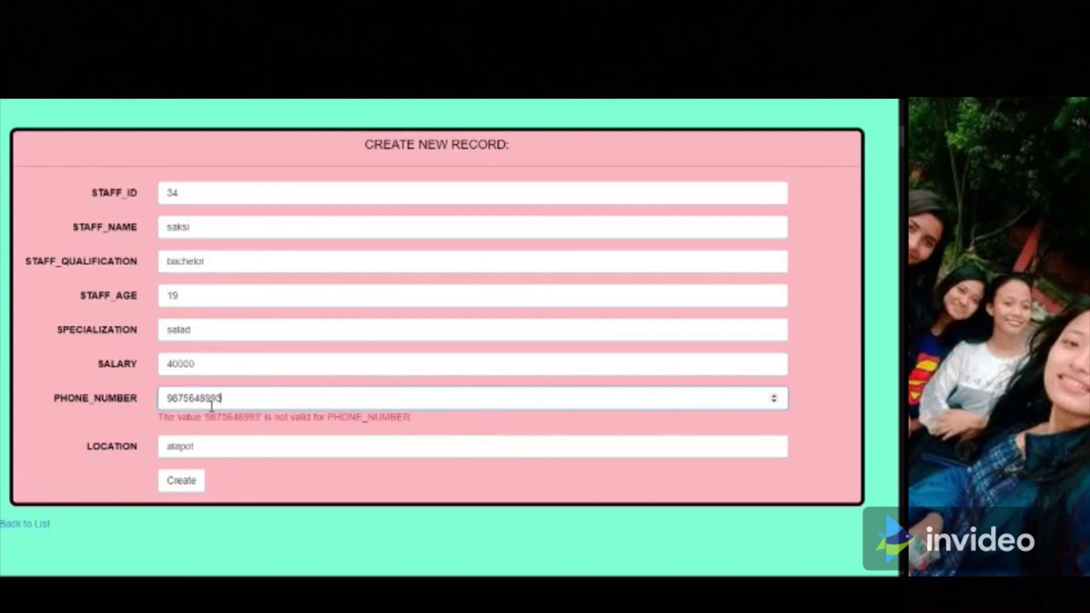
type("8")
left_click(186, 484)
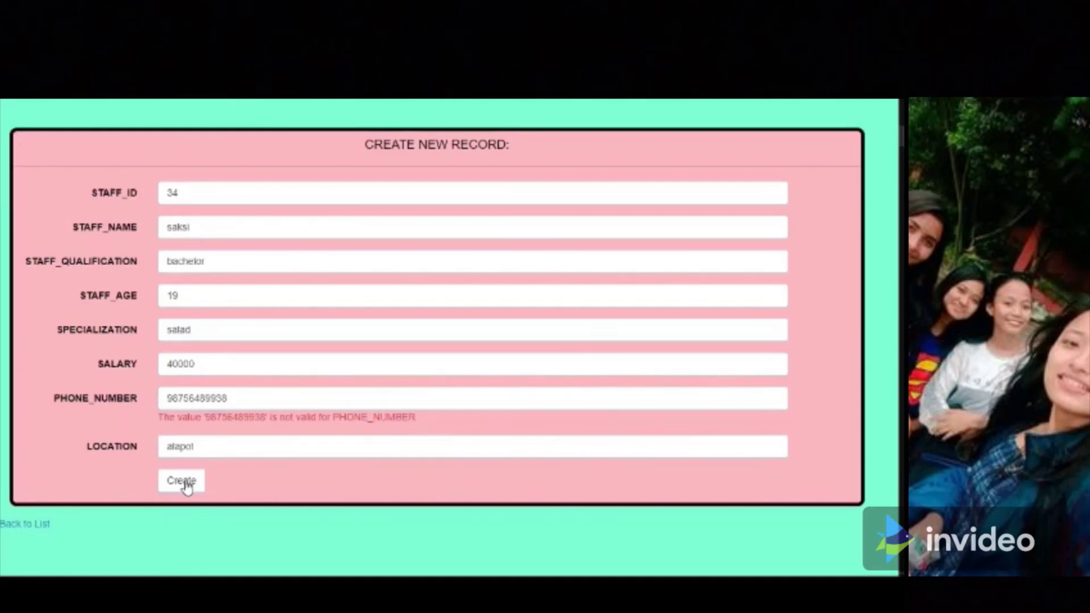
left_click(187, 486)
left_click(244, 400)
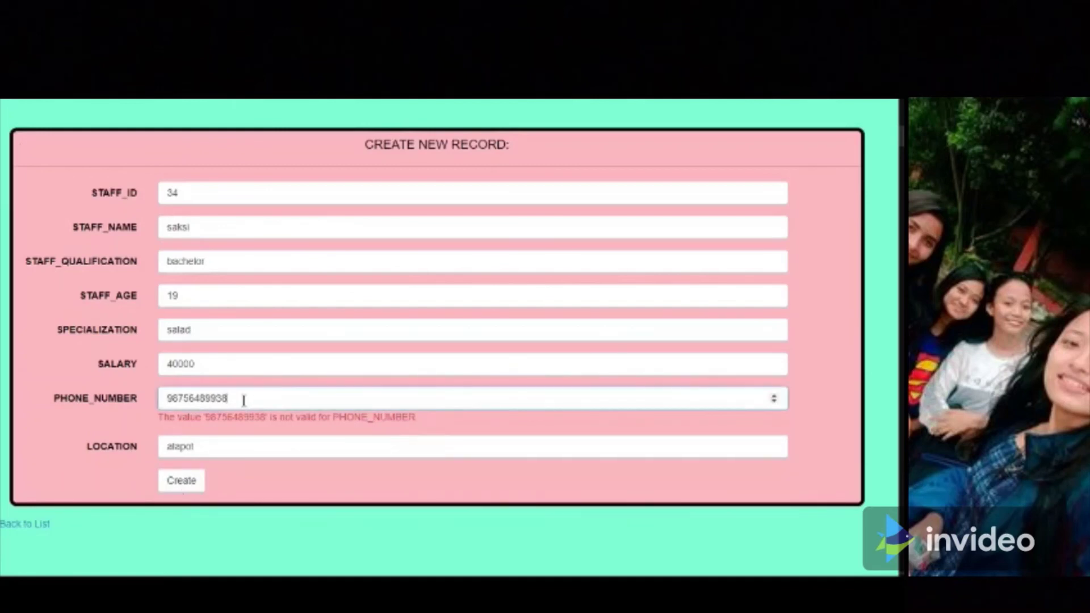
key("BackSpace")
key("BackSpace")
Create the record, then edit row 2 to change its age from 19 to 20 and save
left_click(188, 482)
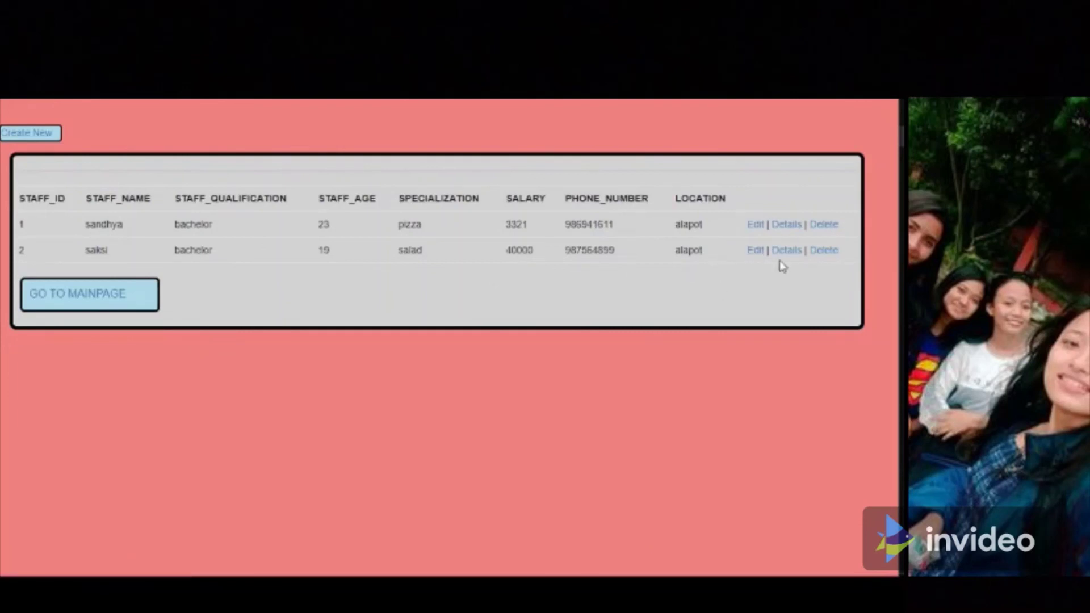
left_click(755, 250)
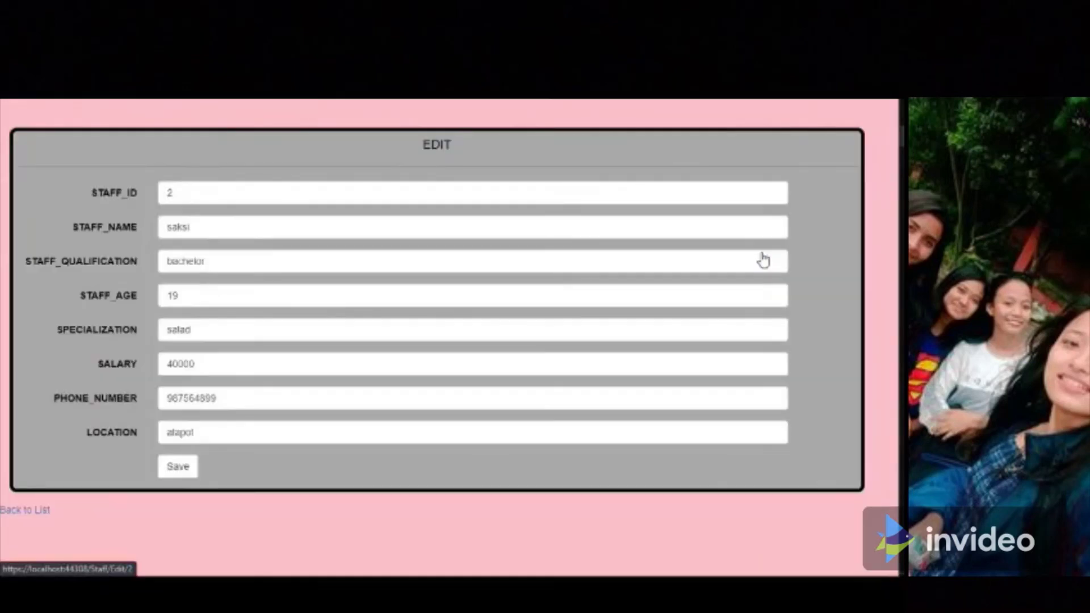
left_click(266, 301)
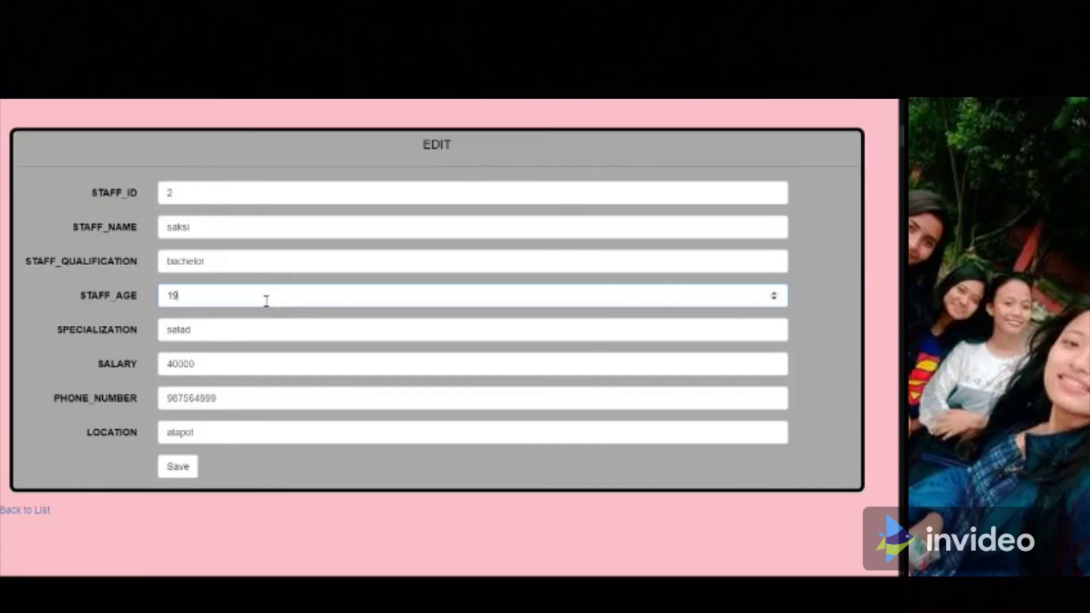
key("BackSpace")
key("BackSpace")
type("20")
left_click(178, 467)
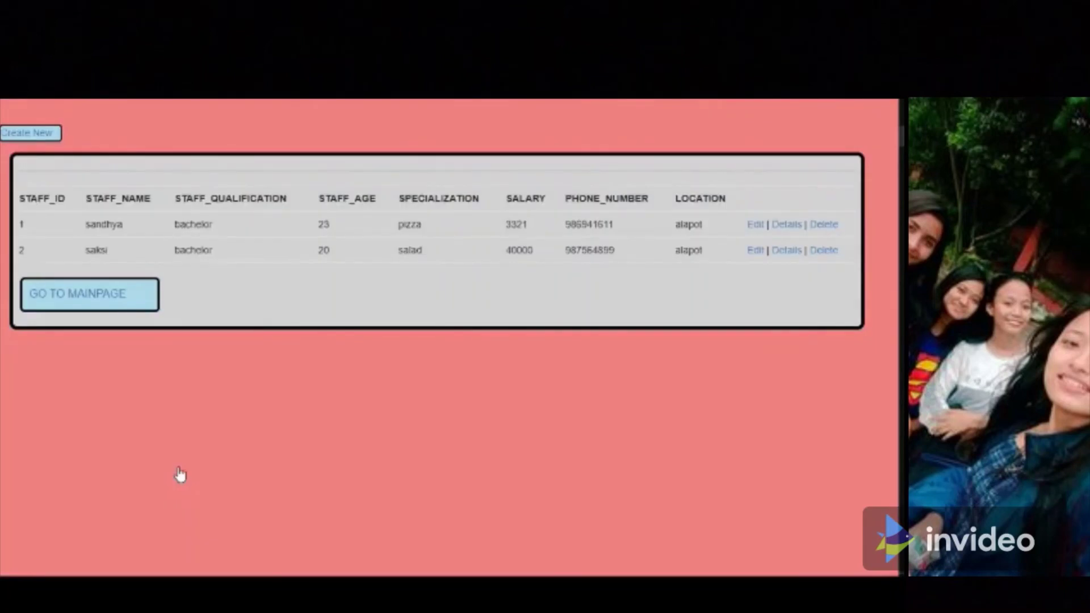
View row 2's staff details, delete that record with confirmation, and go to the main page
left_click(789, 252)
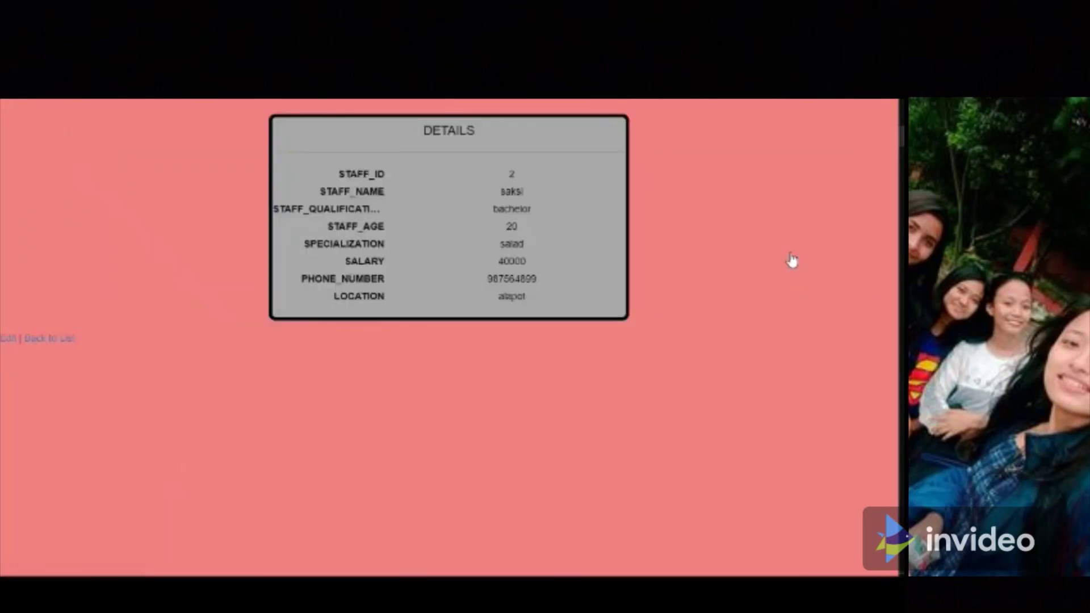
left_click(54, 340)
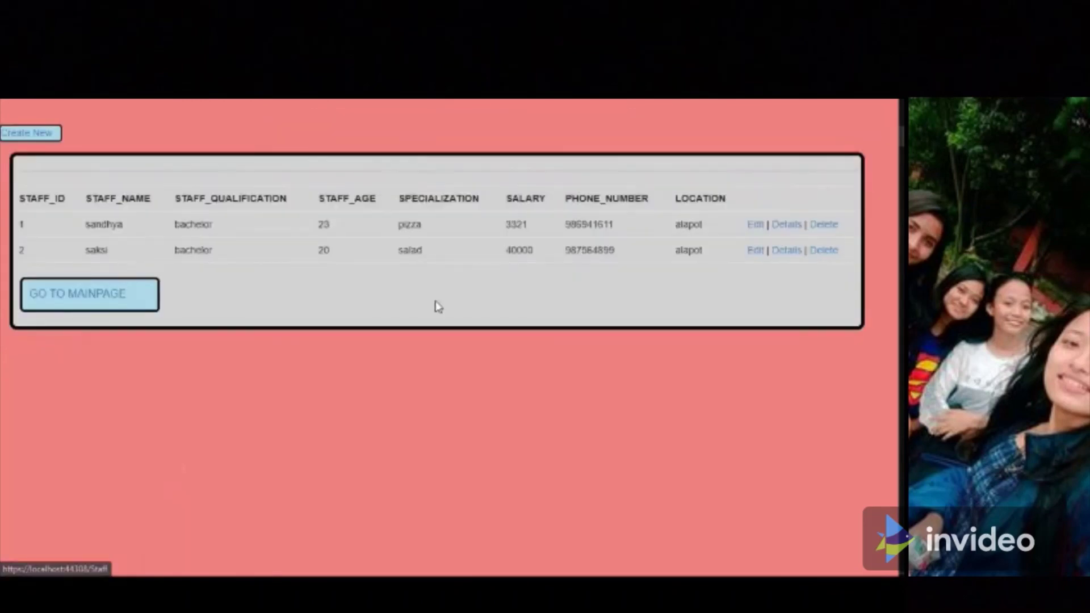
left_click(823, 251)
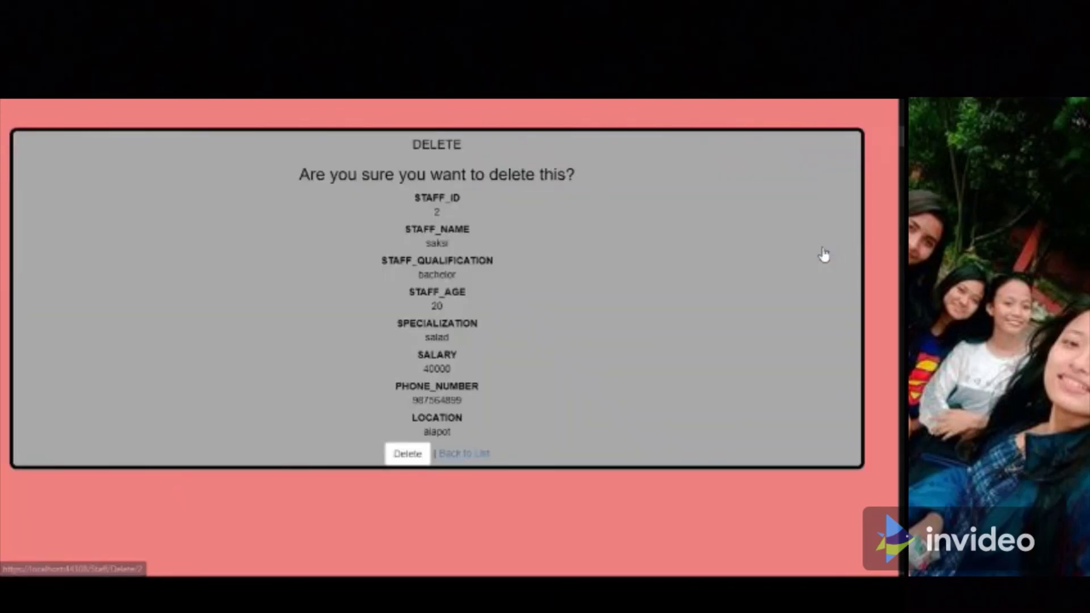
left_click(416, 457)
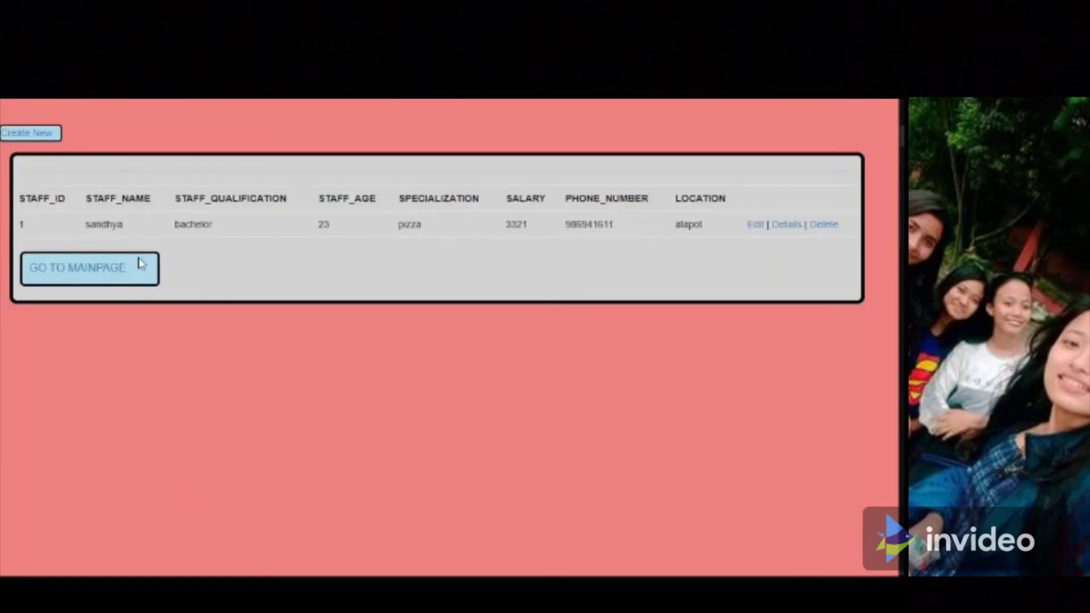
left_click(116, 273)
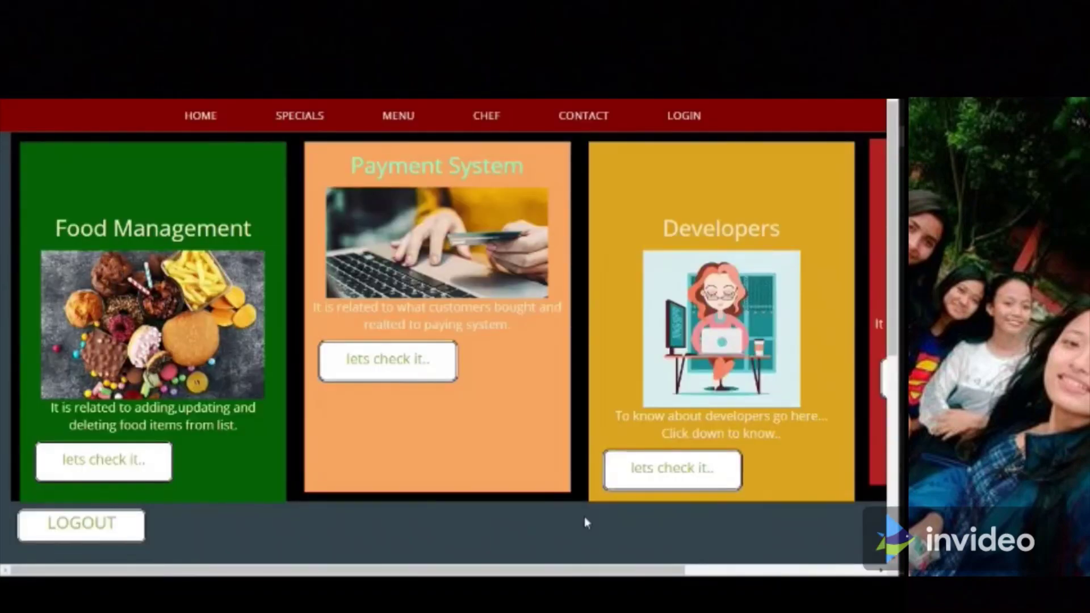
Scroll the main page's card row right and back left, then bring the Gusto window forward
scroll(444, 353, "right", 5)
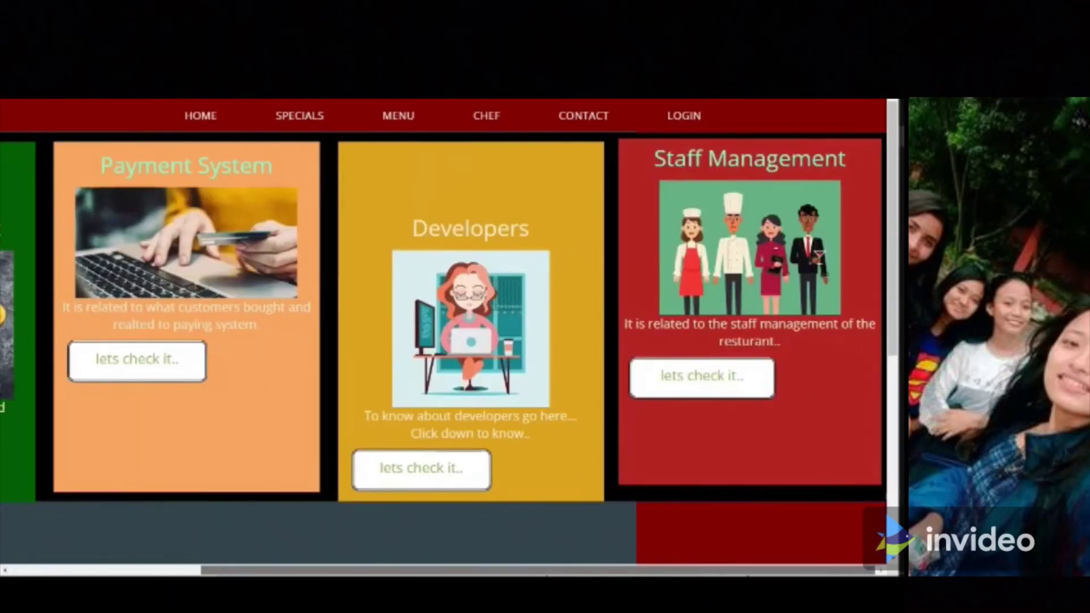
scroll(443, 318, "left", 5)
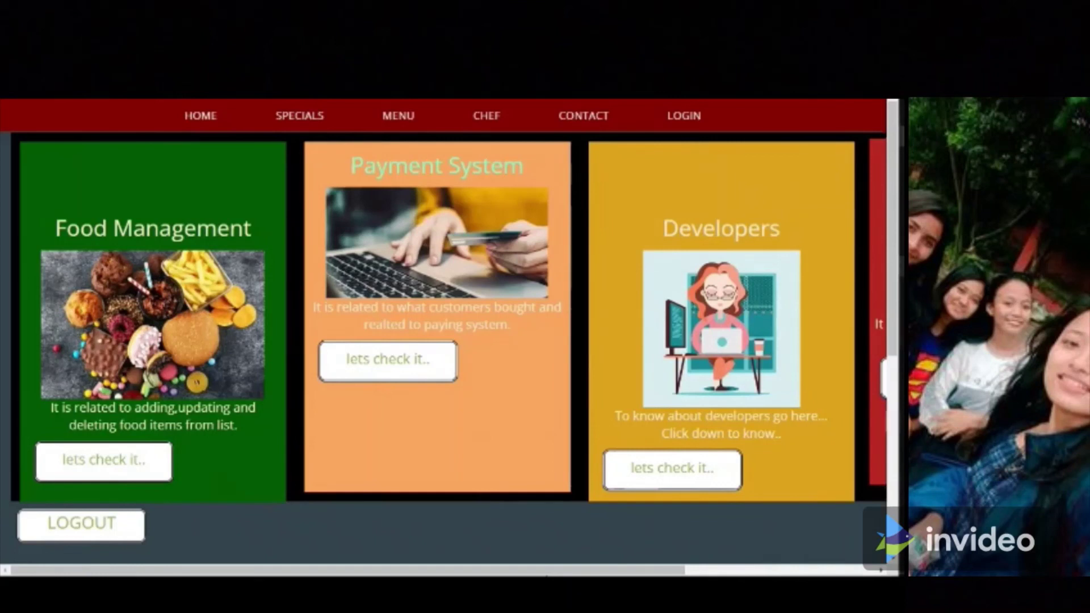
mouse_move(901, 288)
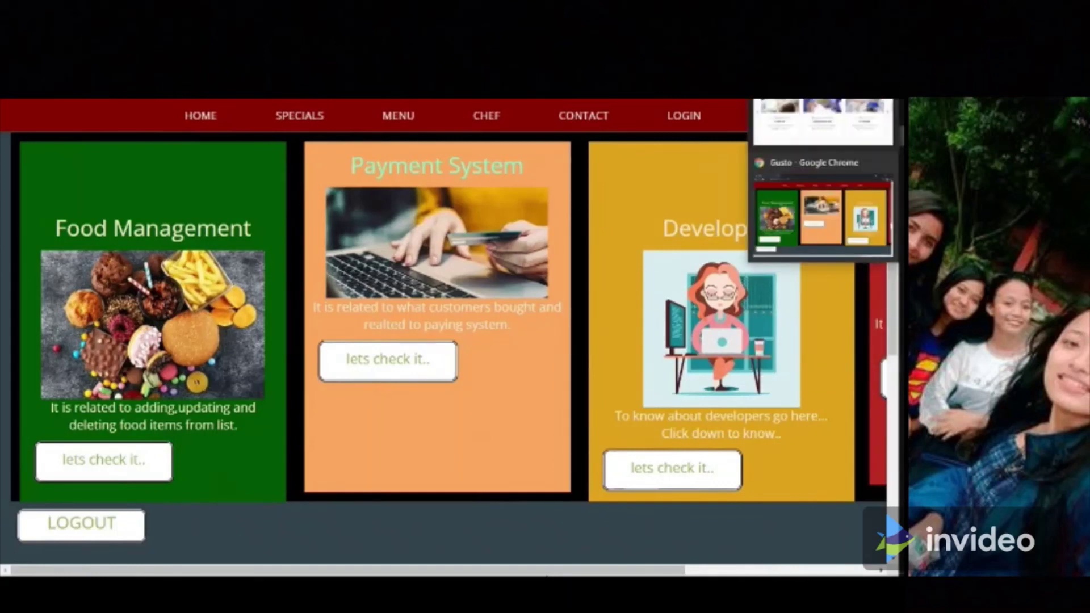
left_click(859, 191)
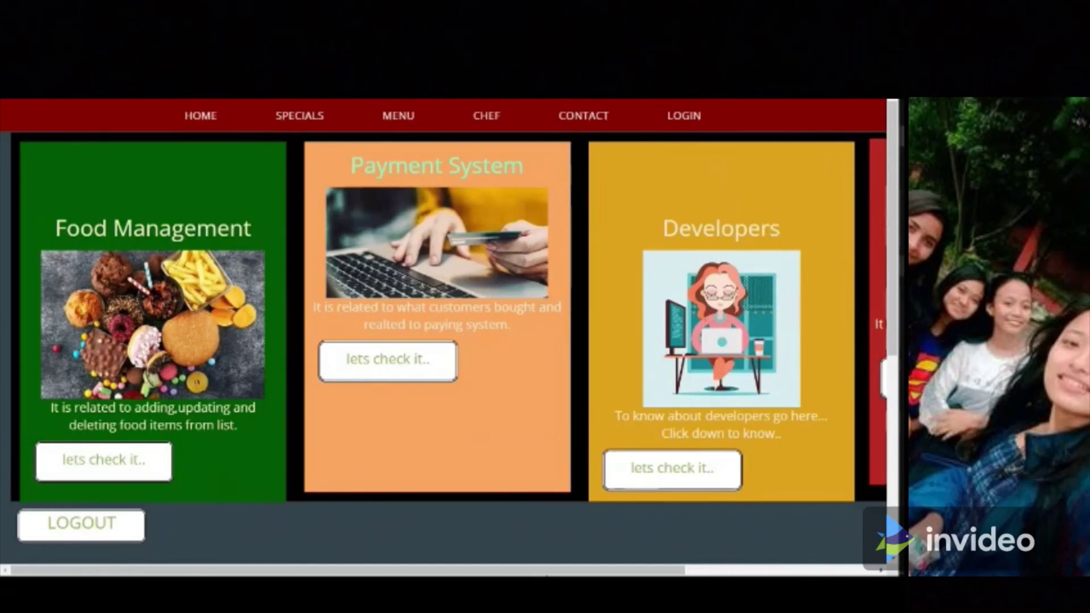
mouse_move(902, 262)
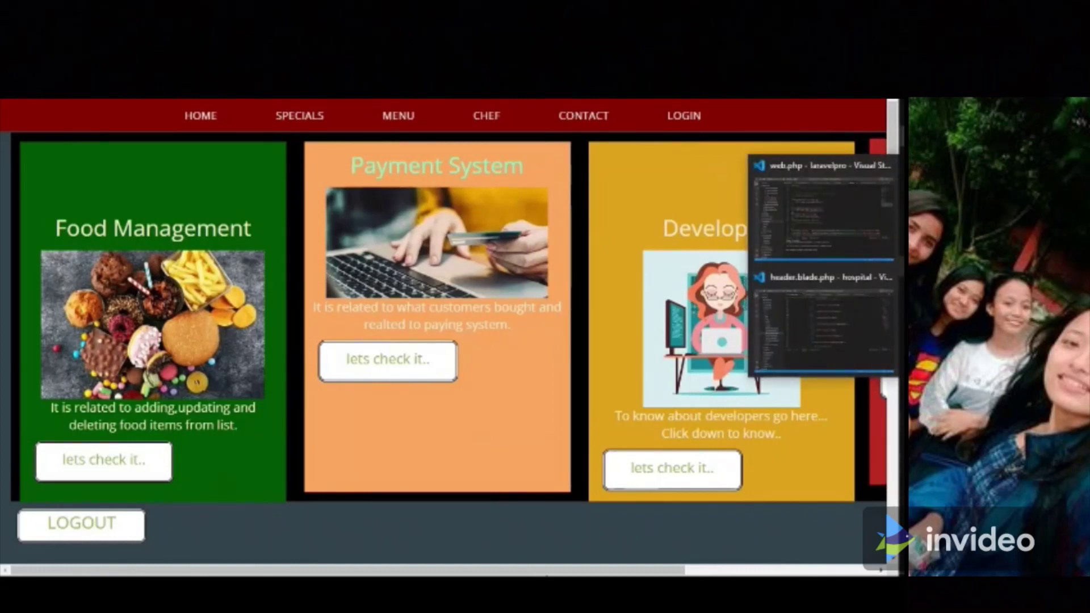
mouse_move(904, 309)
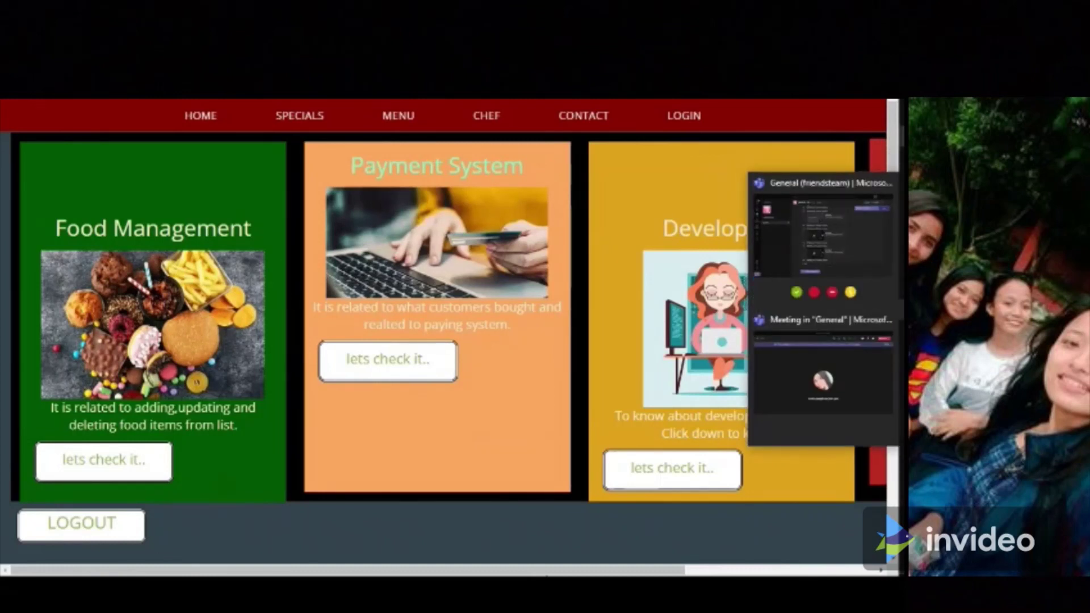